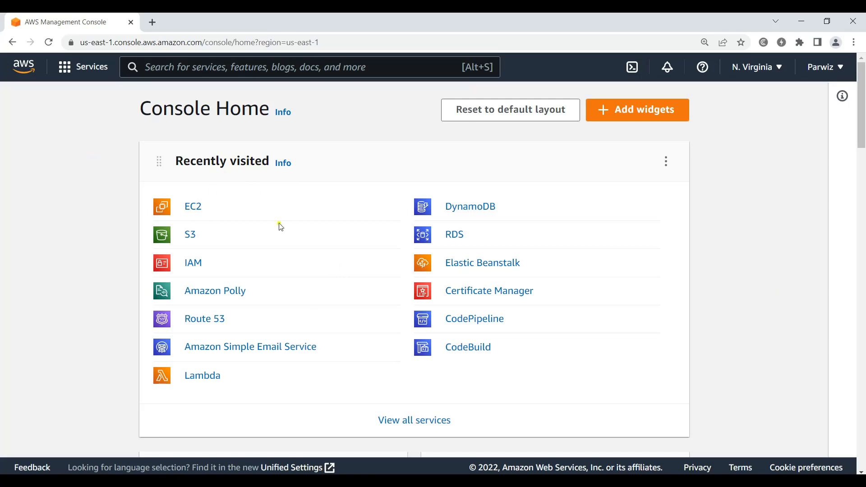
Step: Open IAM and review the existing user groups and the list of users
left_click(193, 263)
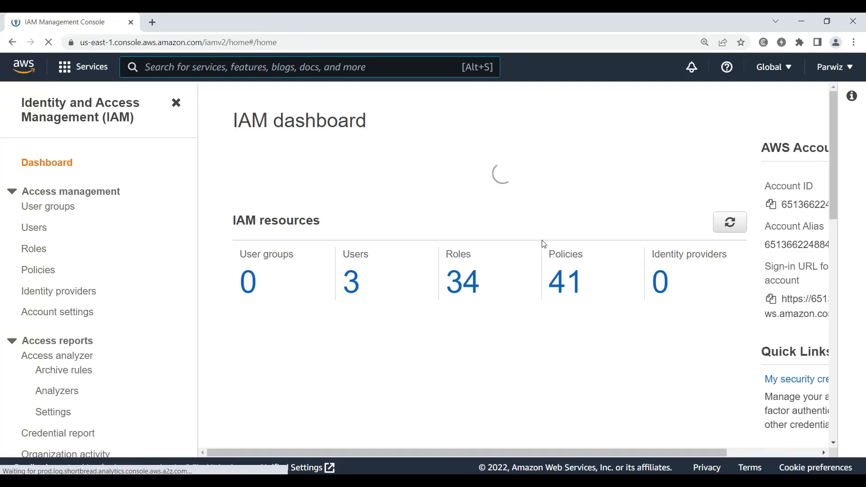
left_click(41, 207)
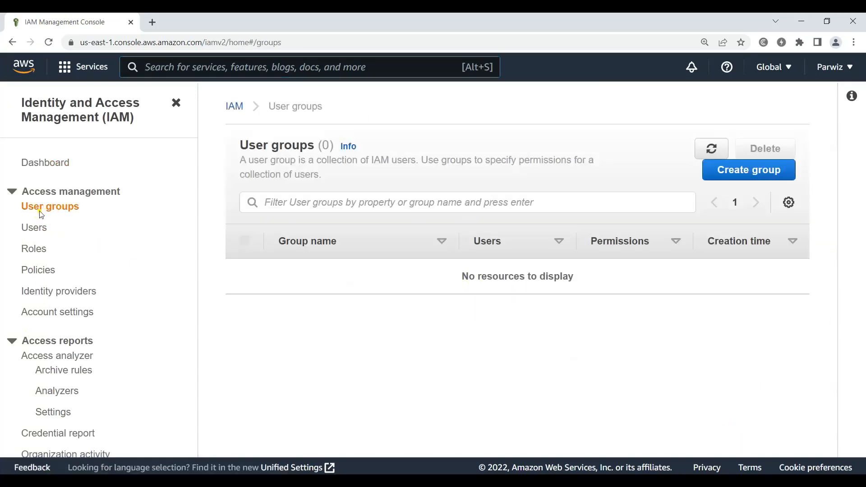
left_click(35, 231)
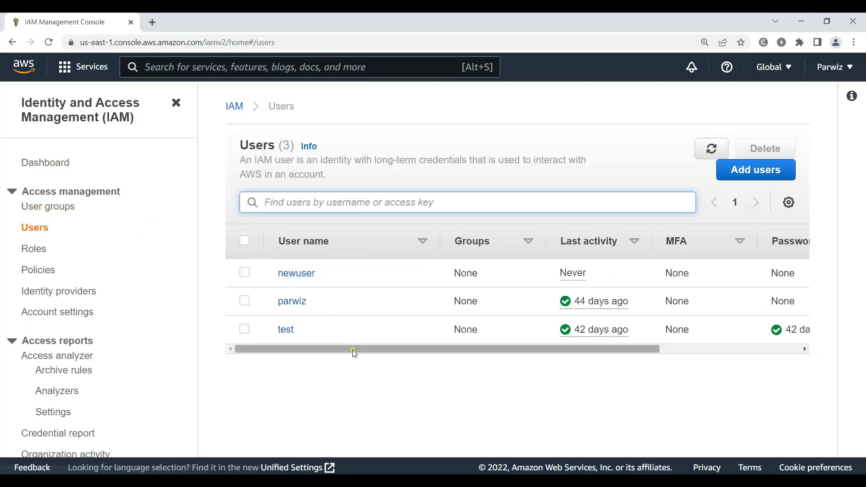
left_click_drag(354, 350, 268, 345)
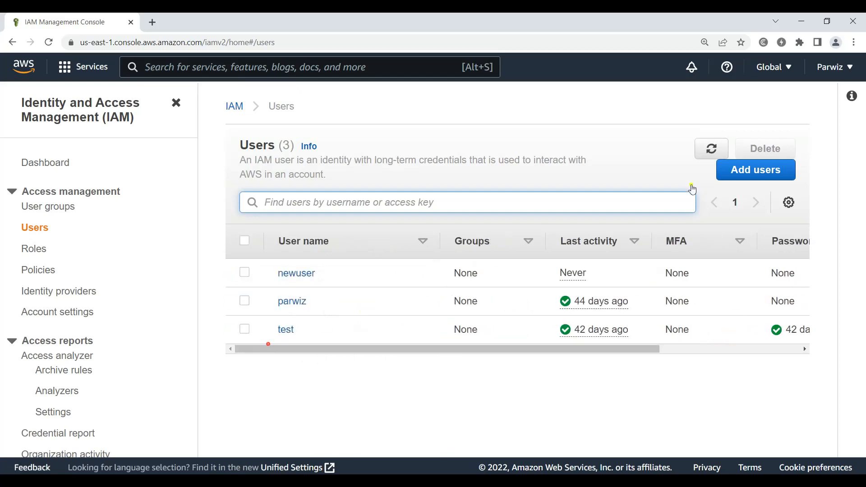
left_click_drag(636, 350, 381, 325)
left_click(754, 176)
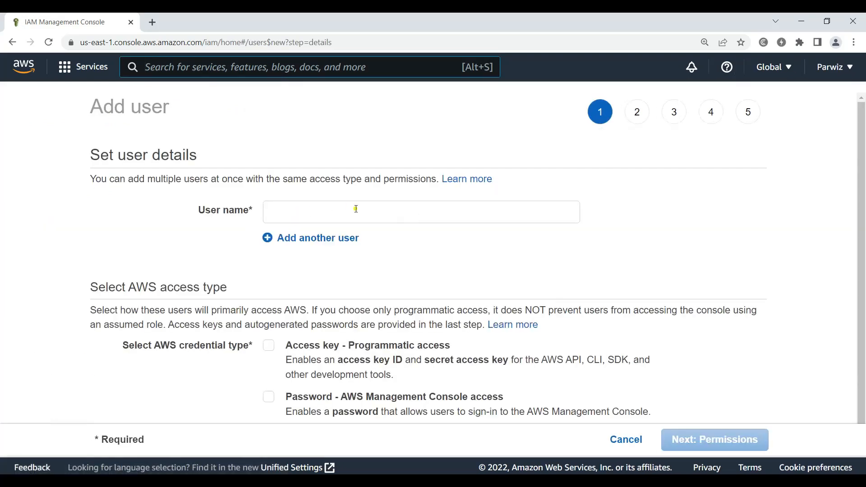
left_click(360, 211)
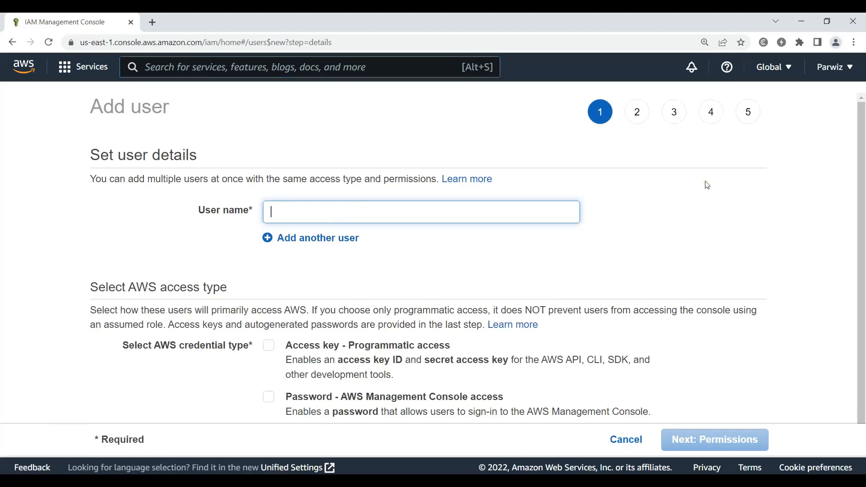
type("RDSAdmin")
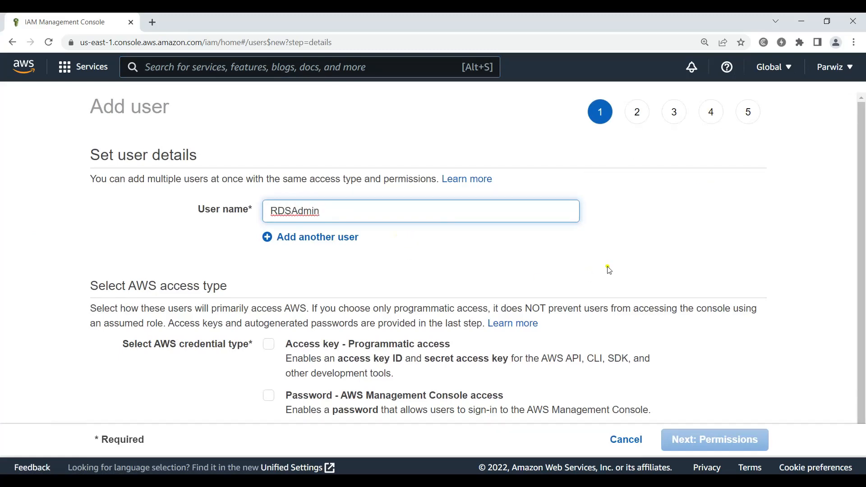
scroll(496, 244, "down", 1)
key("BackSpace")
key("BackSpace")
key("BackSpace")
key("BackSpace")
key("BackSpace")
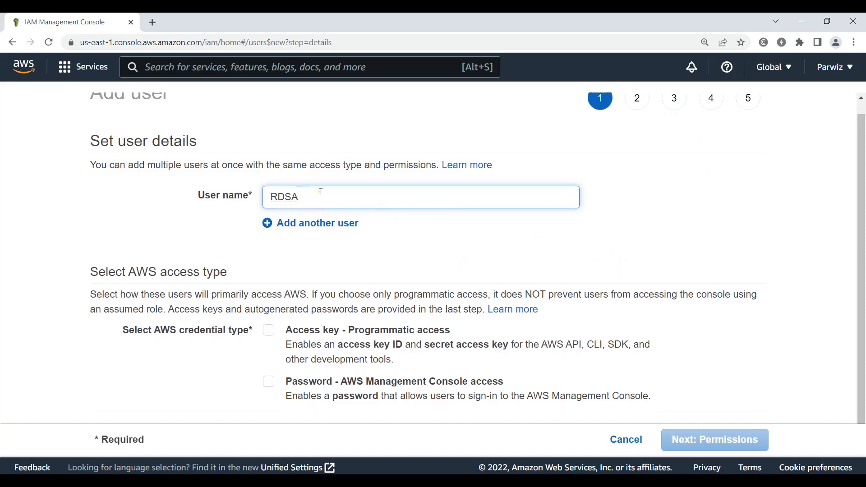
type("User")
left_click(268, 381)
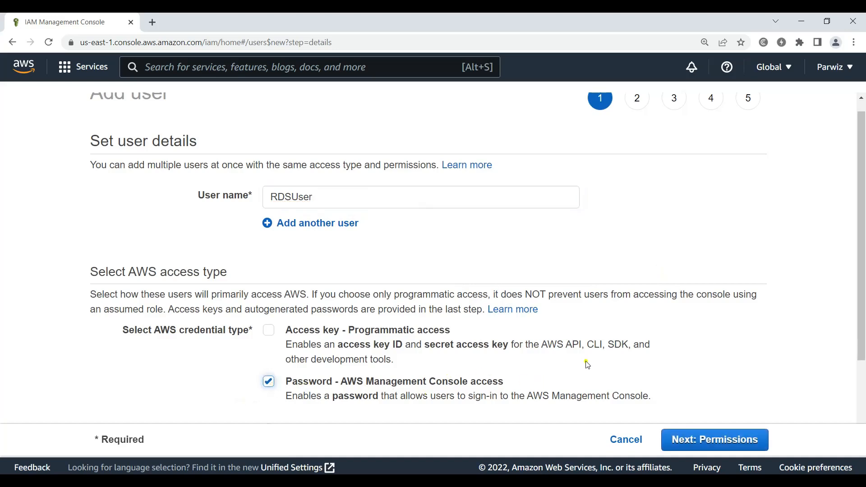
left_click(735, 441)
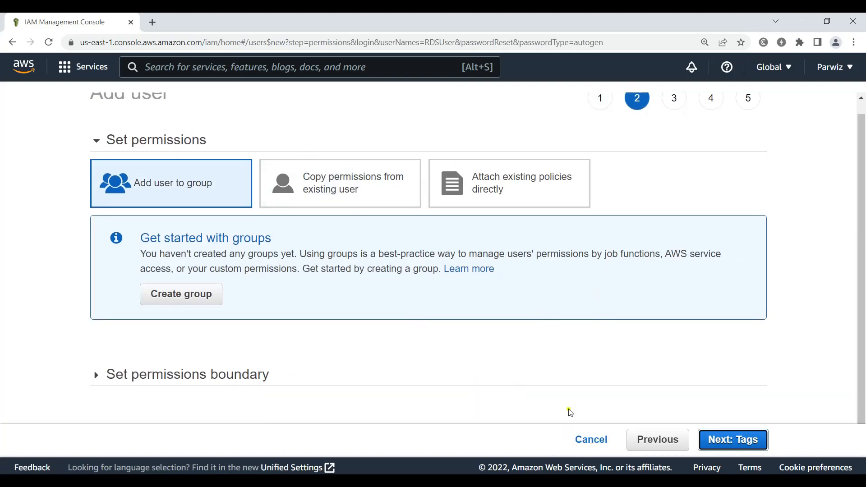
left_click(591, 440)
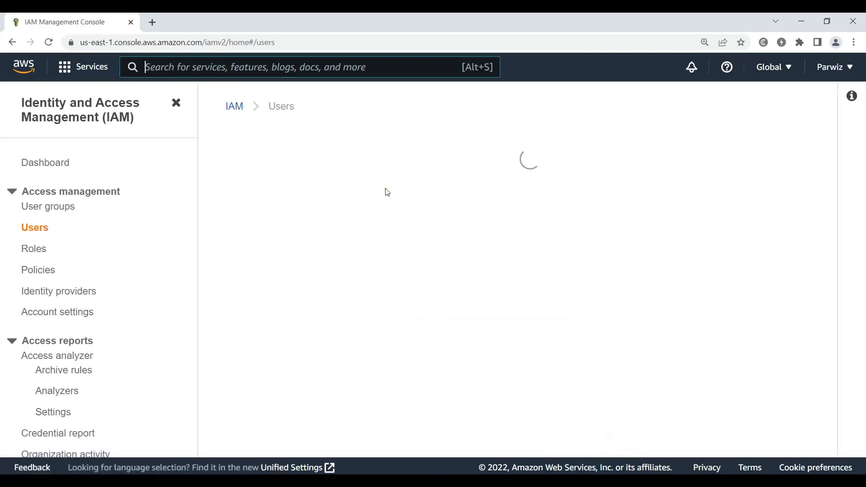
Step: Start a new IAM user group and name it RDSAdmins
left_click(54, 207)
left_click(752, 170)
left_click(296, 261)
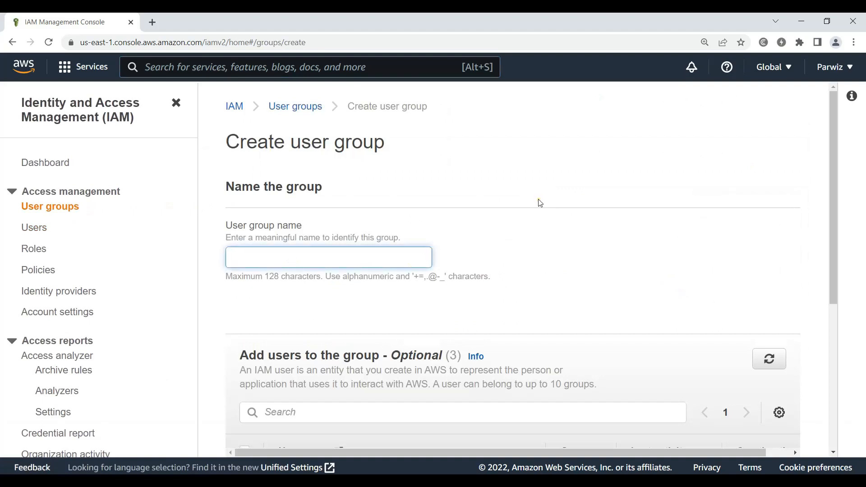
type("RDSAdmins")
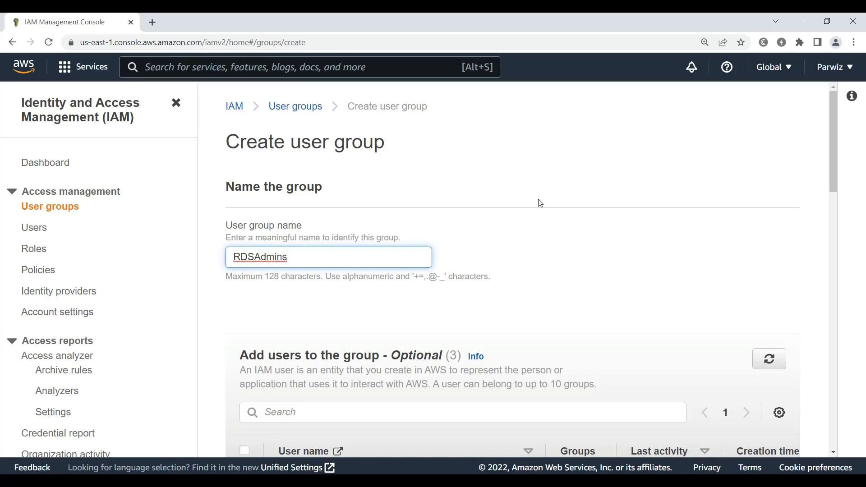
Step: Try to filter the group's permissions policies by "RDSFullAdminAccess", and remove that filter
scroll(539, 194, "down", 2)
scroll(539, 192, "down", 2)
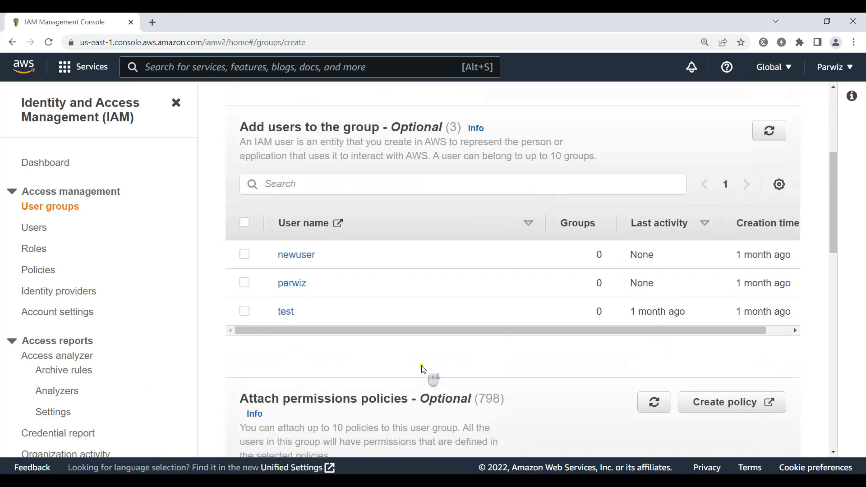
scroll(429, 367, "down", 3)
scroll(461, 270, "down", 1)
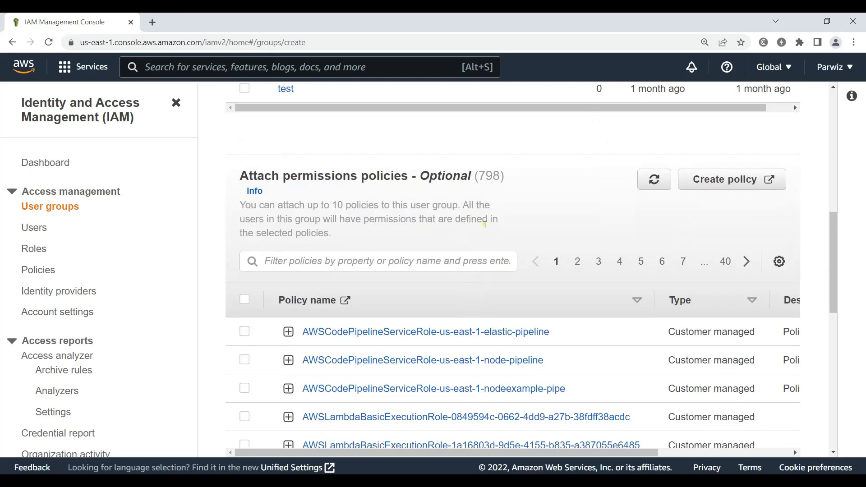
scroll(487, 216, "up", 8)
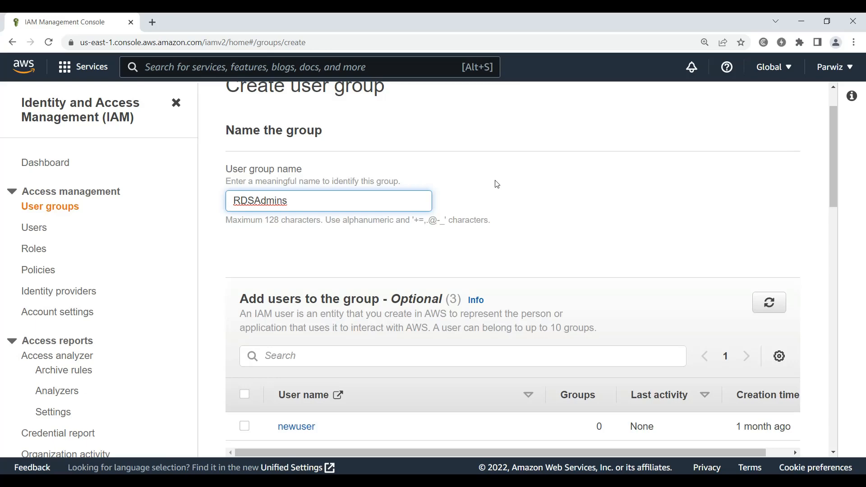
scroll(497, 185, "down", 8)
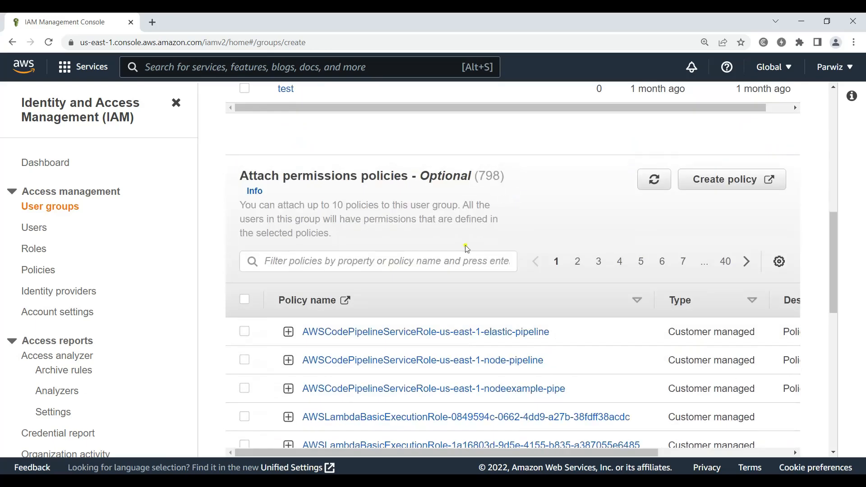
left_click(353, 257)
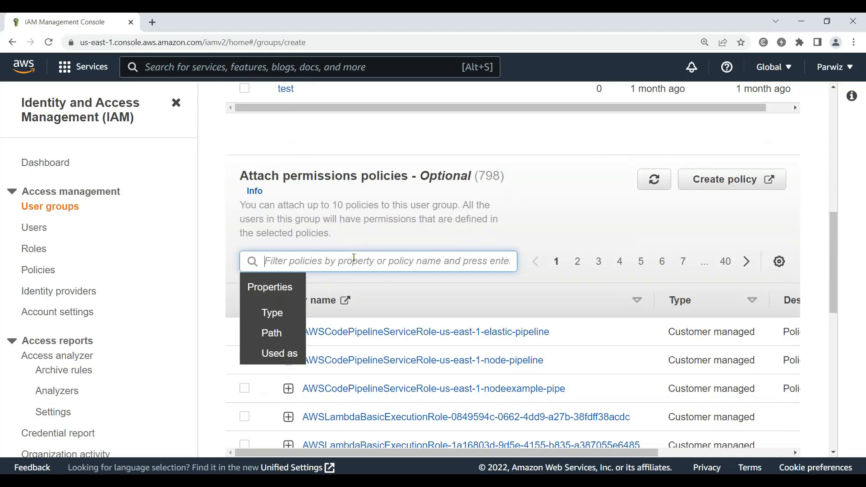
type("RDSFu")
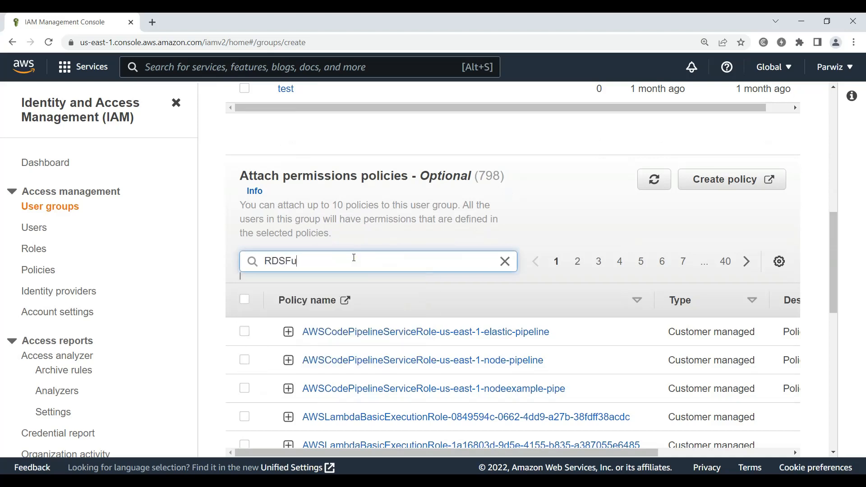
type("llAdminAccess")
key("Return")
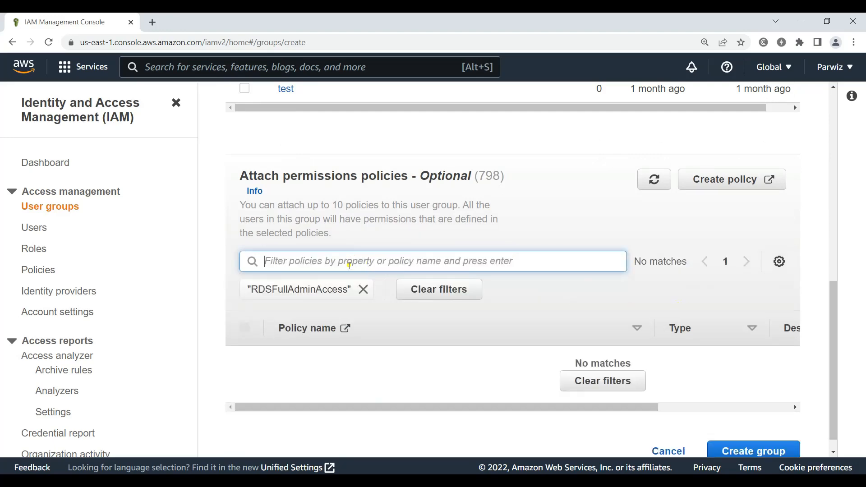
left_click(360, 289)
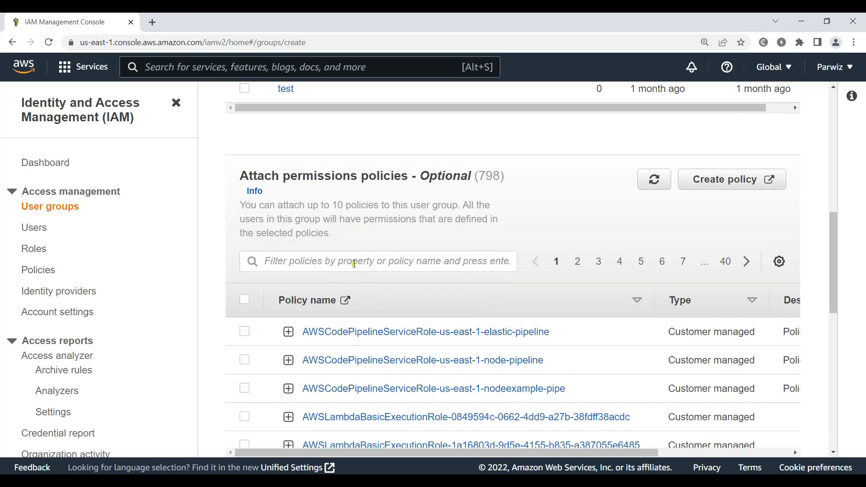
Step: Browse page 2 of the permissions policies available for the group
left_click(354, 263)
scroll(587, 266, "down", 13)
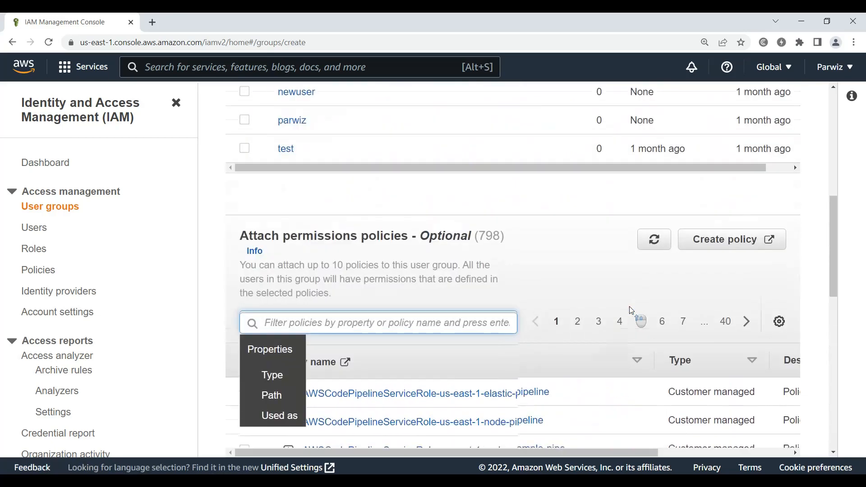
left_click(577, 323)
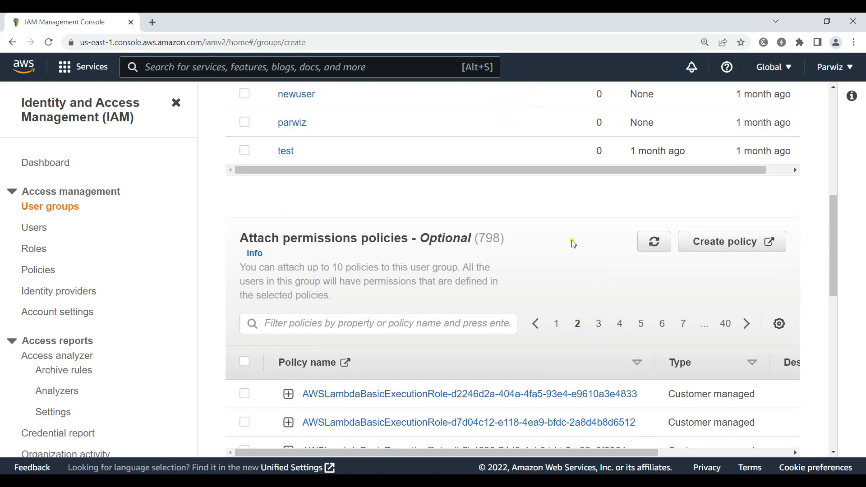
scroll(548, 272, "down", 12)
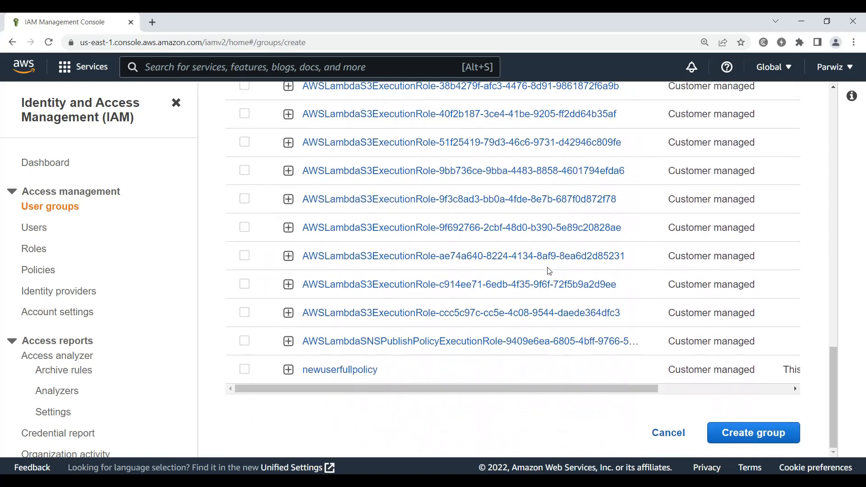
scroll(519, 284, "up", 10)
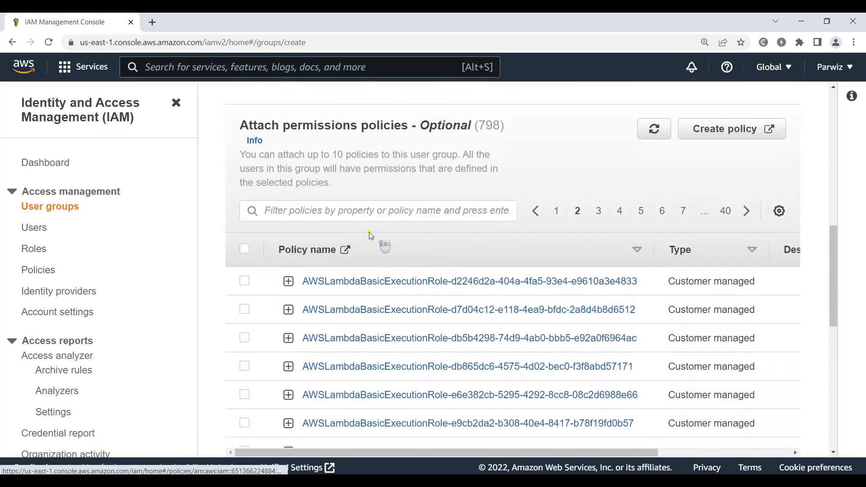
Step: Filter the group's permissions policies by "RDS"
left_click(361, 211)
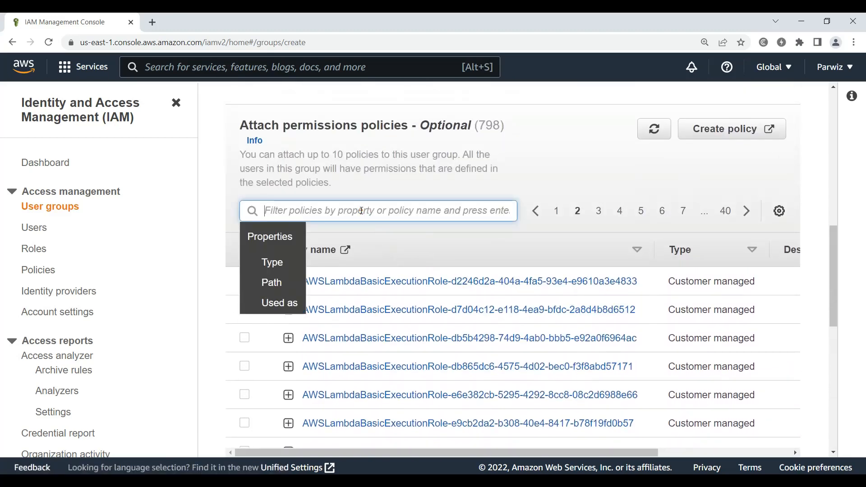
type("RDS")
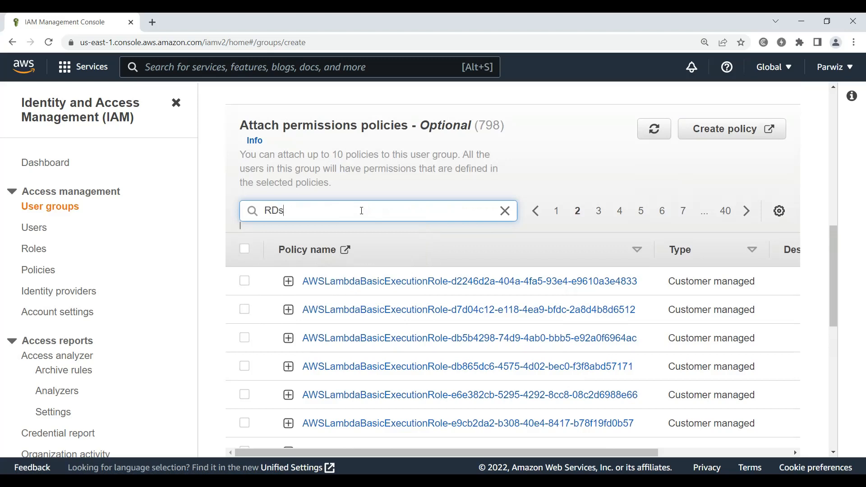
key("Return")
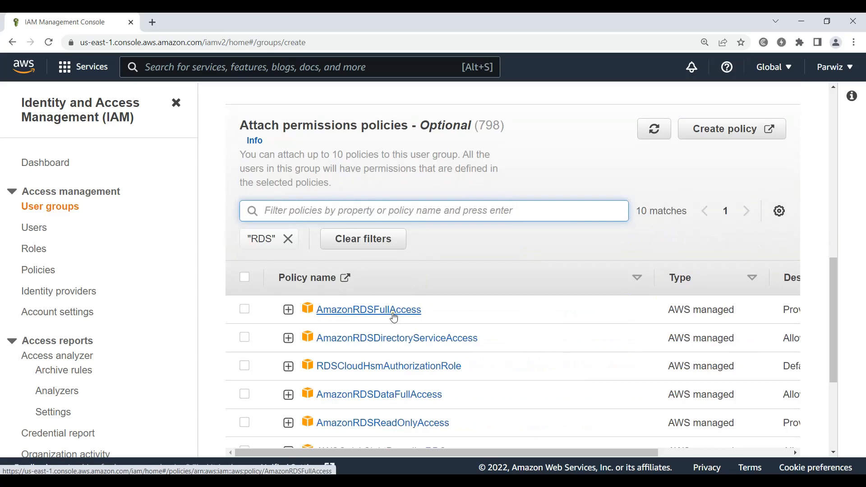
Step: Expand the AmazonRDSFullAccess policy and examine the actions and resources in its JSON definition
left_click(288, 309)
scroll(517, 246, "down", 2)
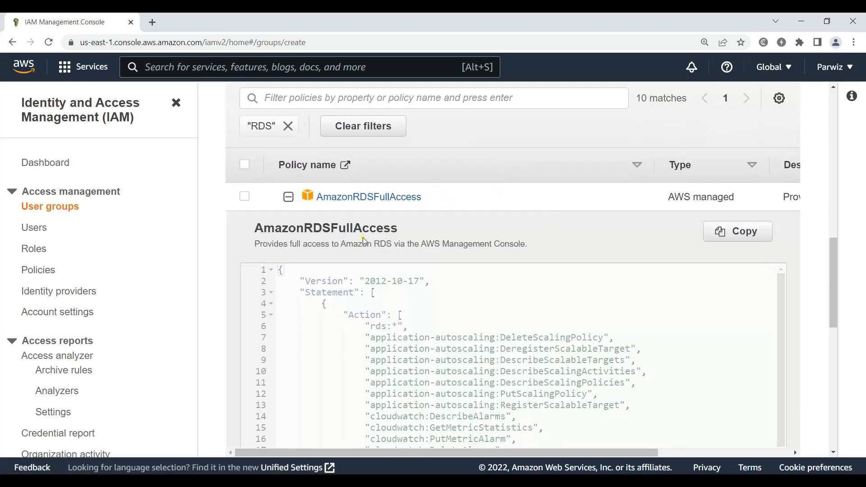
scroll(519, 247, "down", 1)
scroll(430, 262, "down", 1)
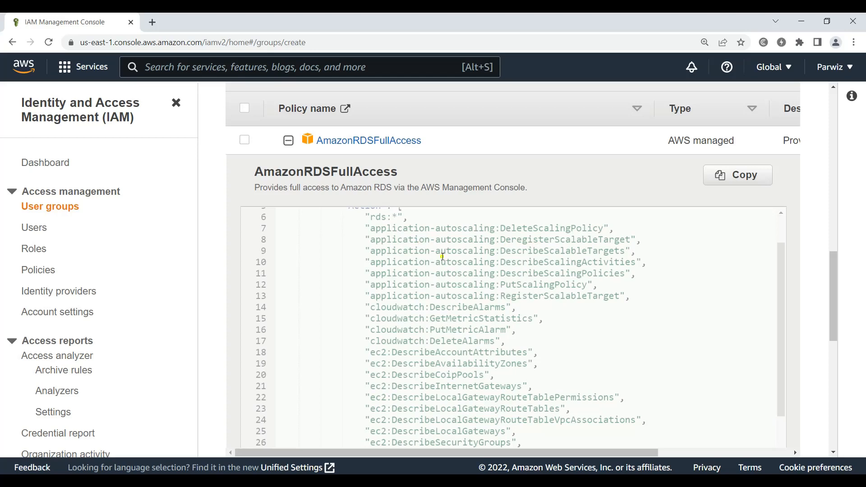
scroll(522, 267, "down", 1)
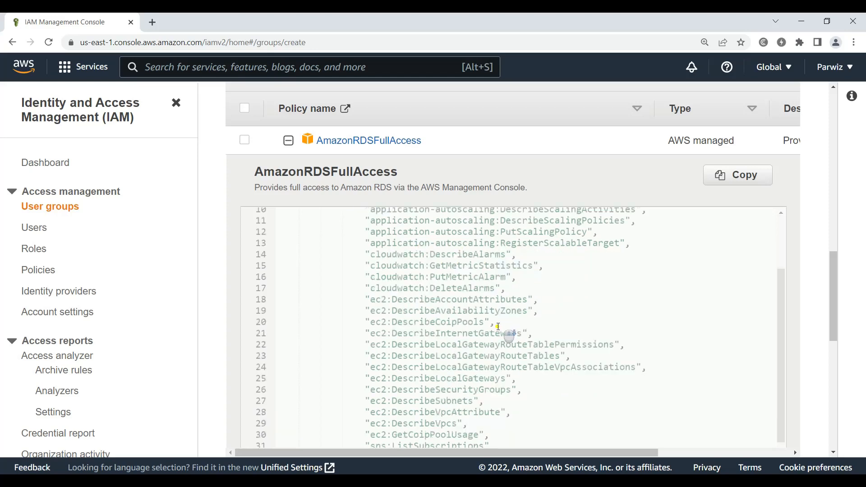
scroll(500, 310, "down", 2)
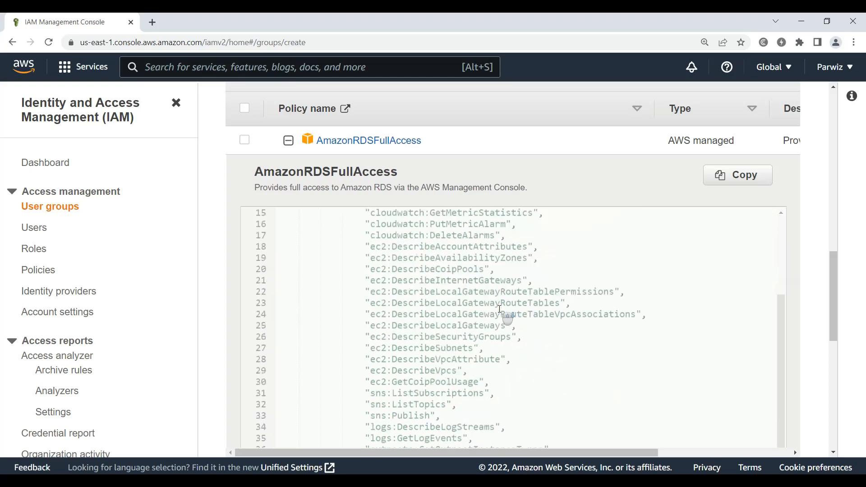
scroll(589, 327, "down", 1)
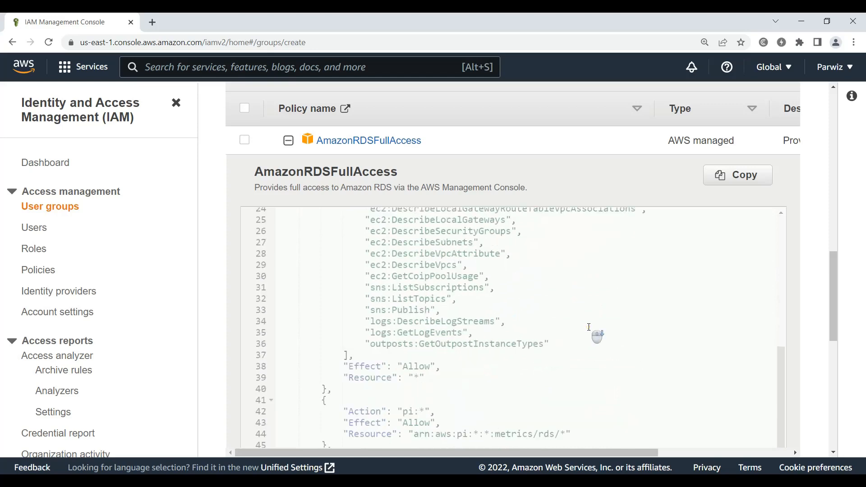
scroll(449, 367, "down", 1)
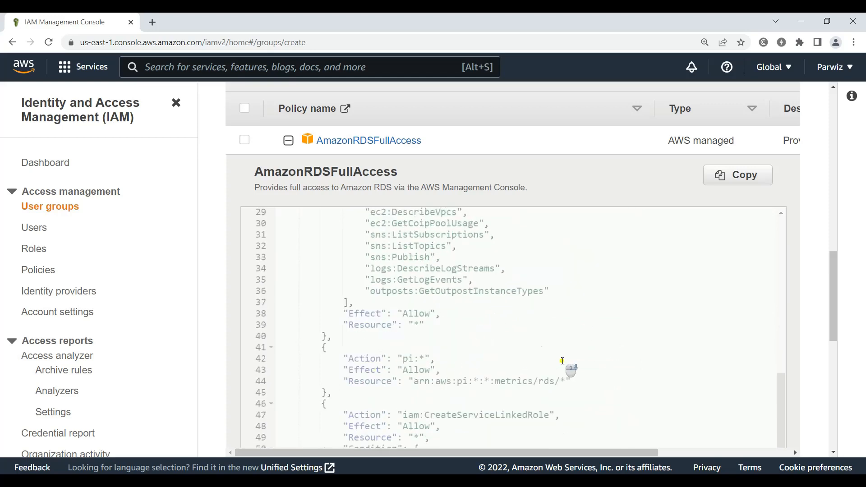
scroll(541, 312, "down", 3)
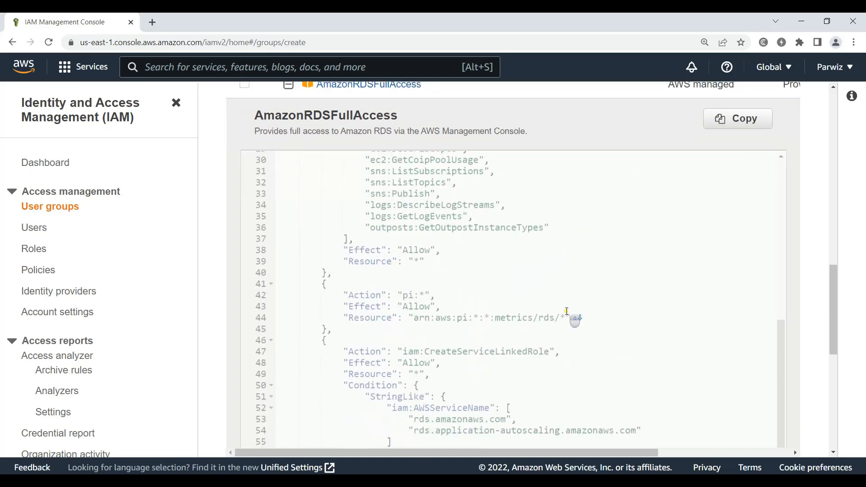
Step: Select the AmazonRDSFullAccess policy for the group and create the RDSAdmins user group
scroll(598, 318, "up", 15)
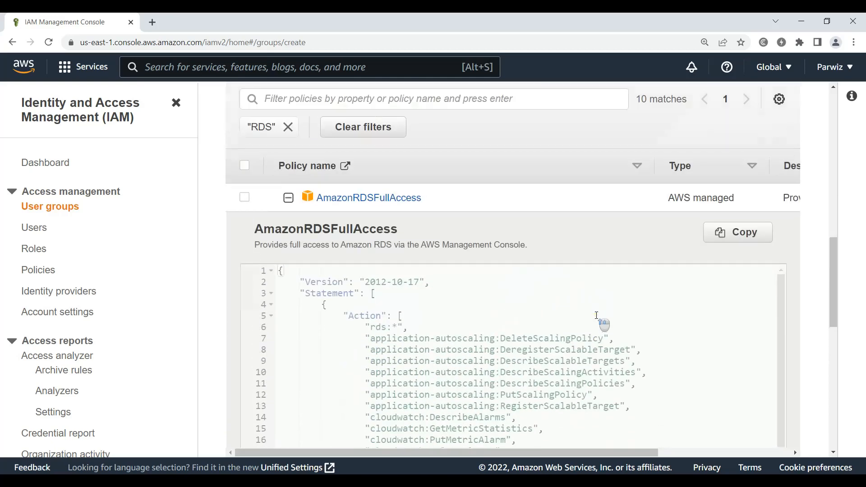
scroll(276, 387, "down", 1)
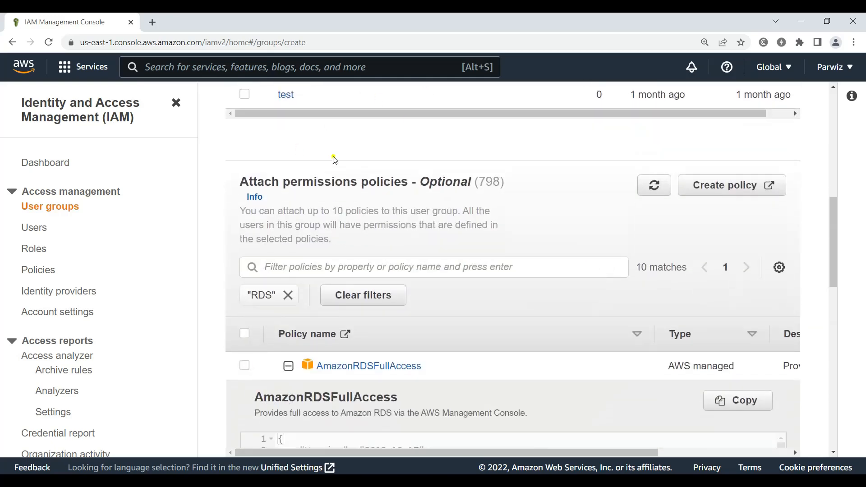
left_click(245, 365)
scroll(643, 298, "down", 5)
scroll(643, 298, "down", 5)
scroll(631, 316, "down", 3)
scroll(697, 157, "up", 2)
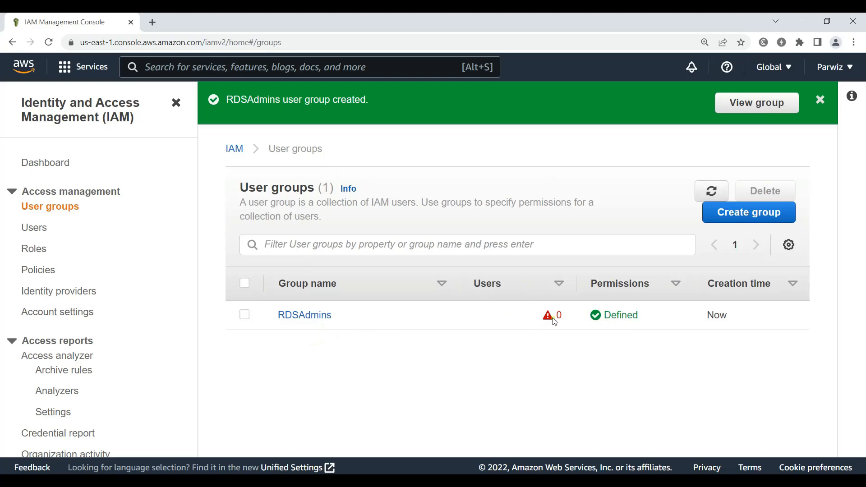
Step: Start another user group and name it S3Admins
left_click(731, 212)
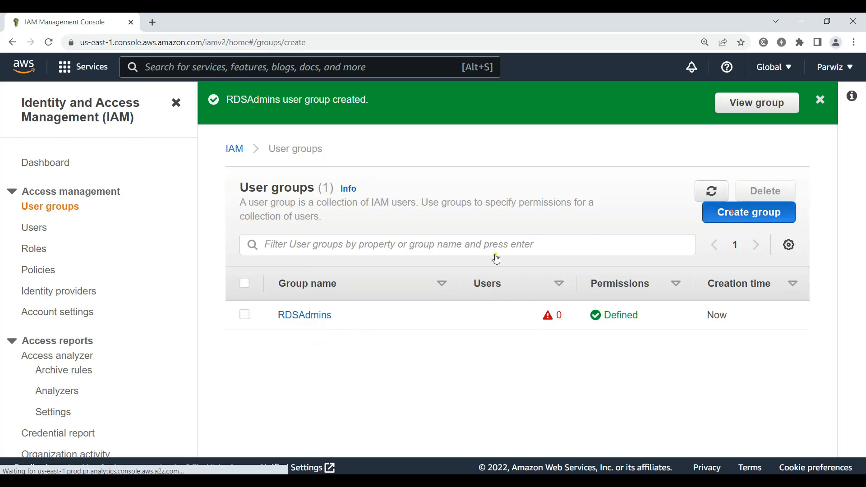
left_click(313, 261)
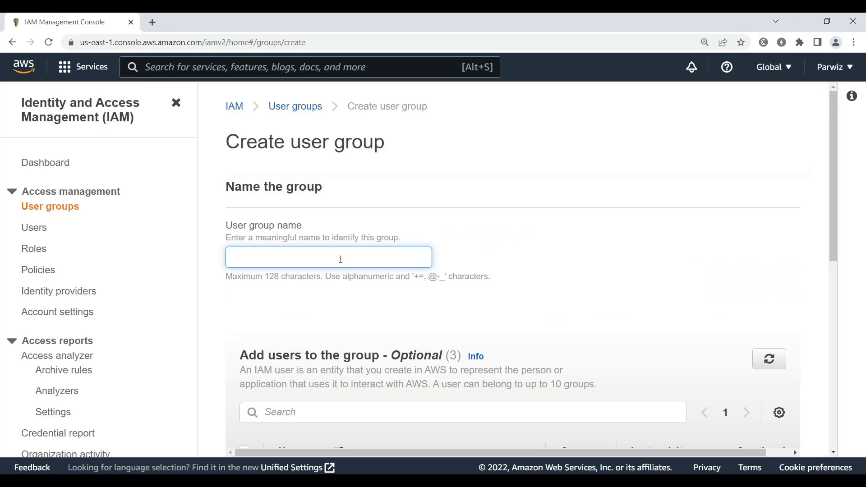
type("S3Admins")
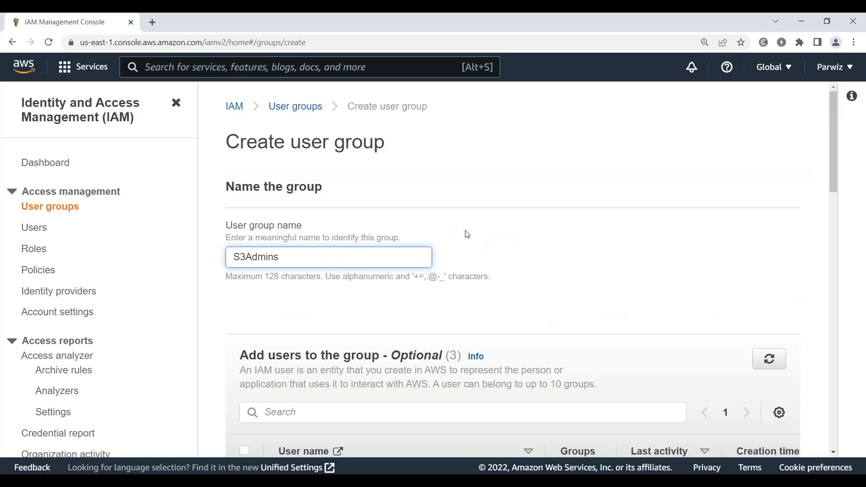
Step: Filter the S3Admins group's available permissions policies by "S3"
scroll(579, 221, "down", 6)
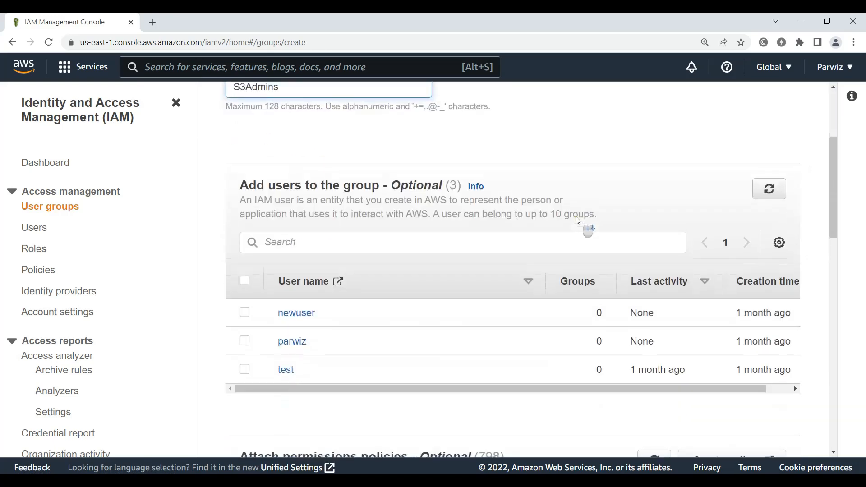
scroll(447, 180, "up", 2)
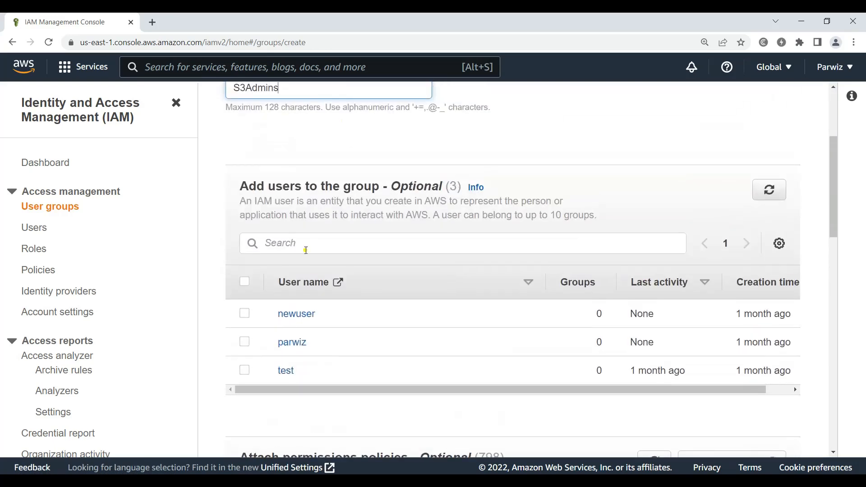
scroll(410, 251, "down", 7)
left_click(316, 206)
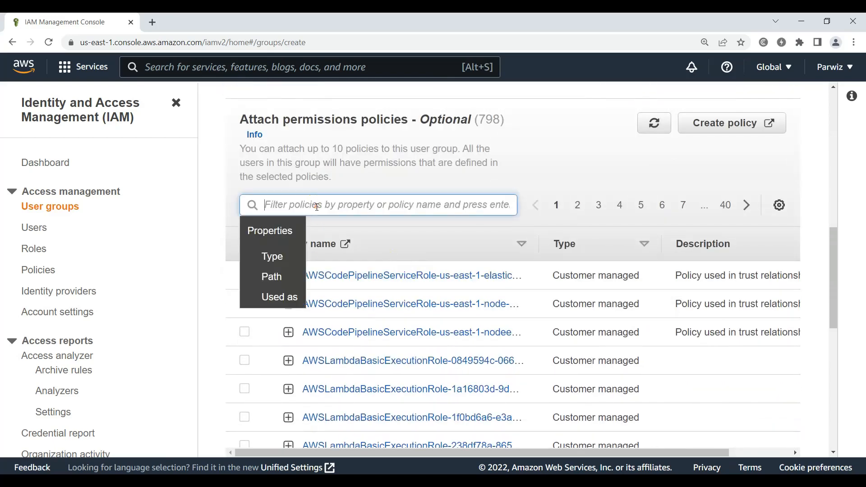
type("S3")
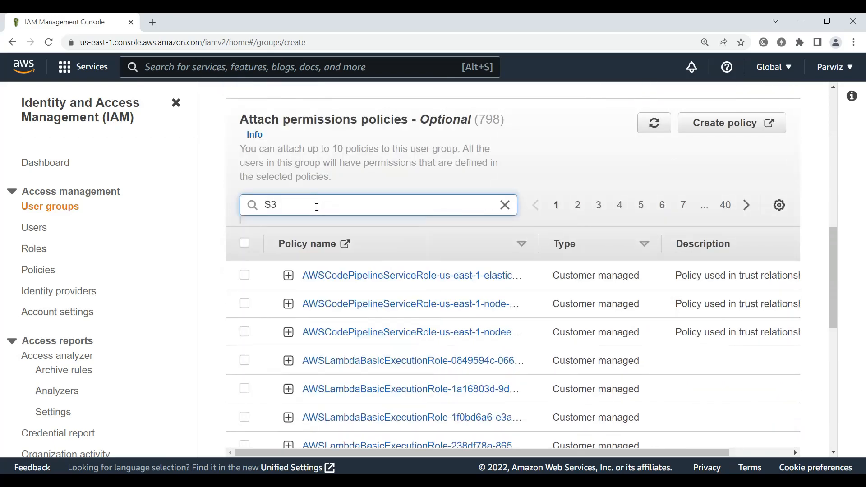
key("Return")
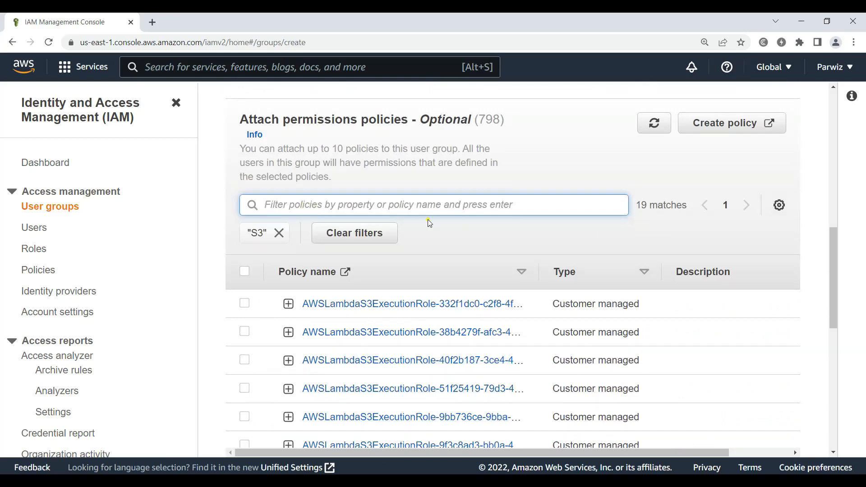
scroll(448, 220, "down", 7)
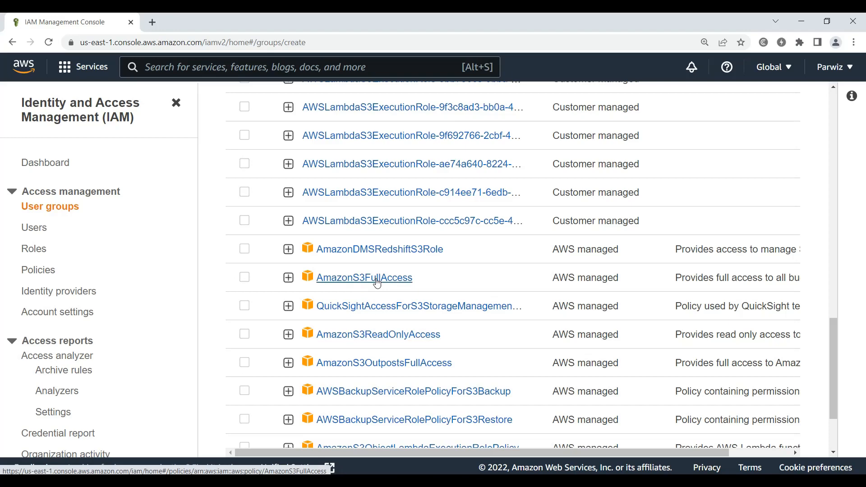
Step: Select the AmazonS3FullAccess policy and create the S3Admins user group
left_click(245, 277)
scroll(547, 300, "up", 5)
scroll(619, 300, "down", 8)
left_click(790, 432)
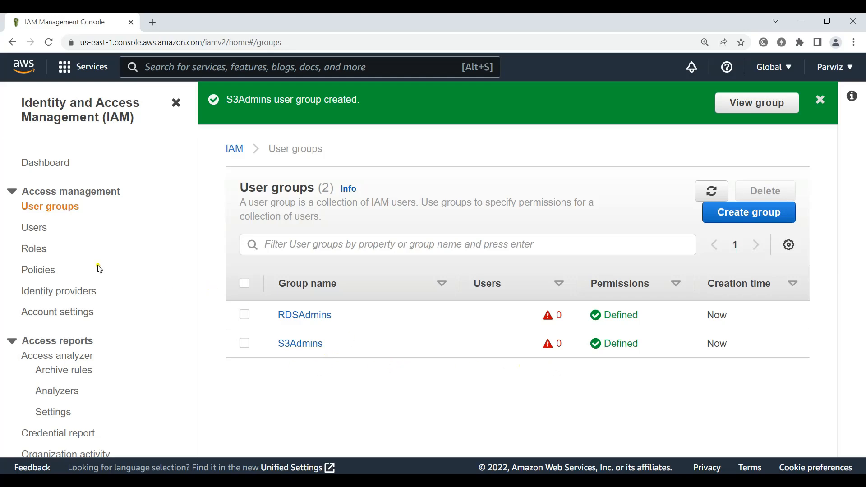
Step: Start a new IAM user named rdsuser with password access to the AWS Management Console, and continue to its permissions
left_click(36, 229)
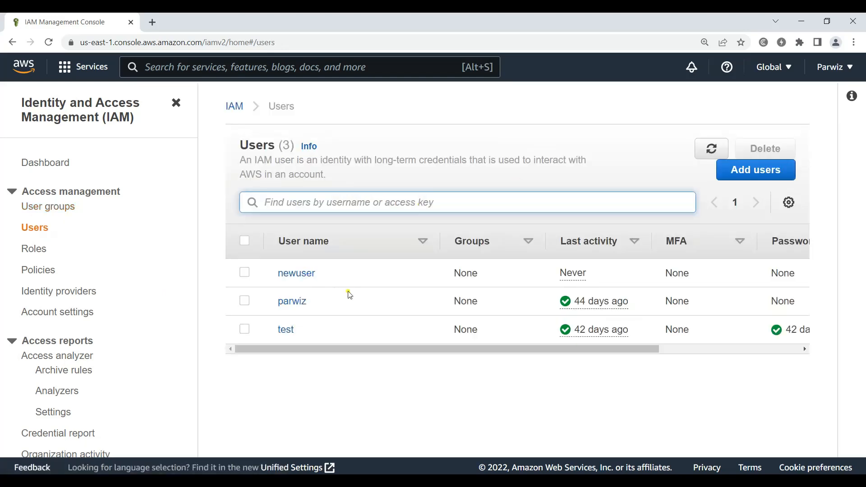
left_click(761, 170)
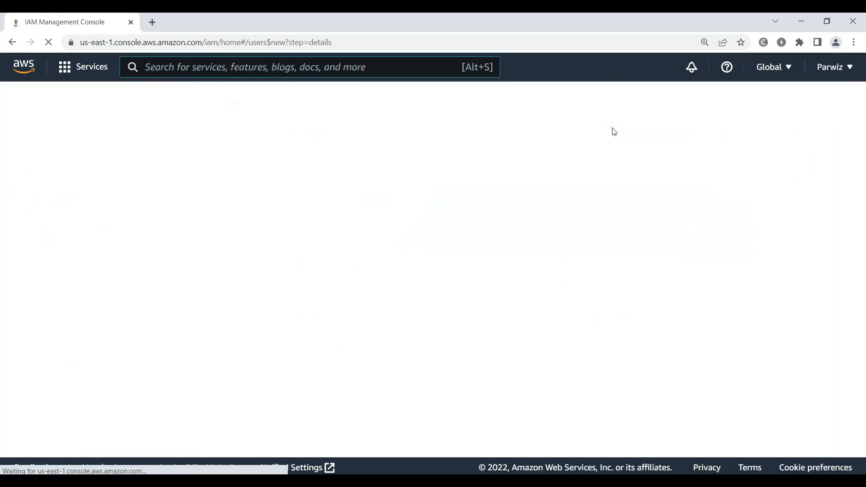
left_click(315, 212)
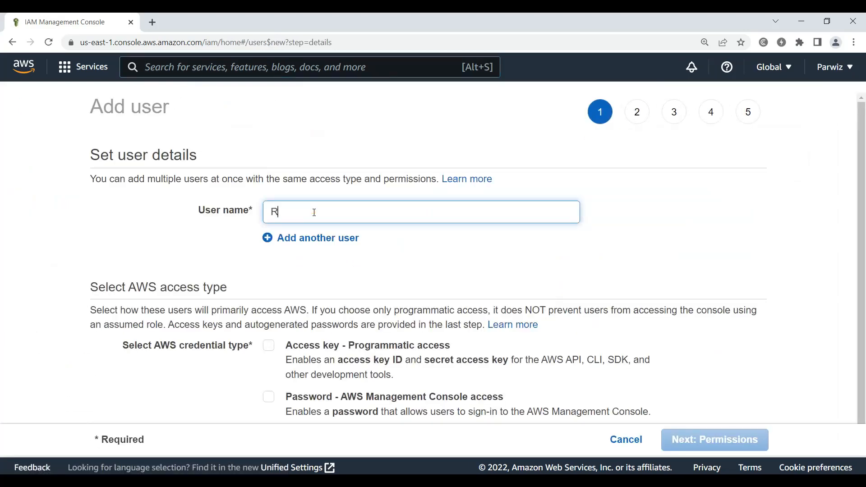
type("RDS")
key("BackSpace")
key("BackSpace")
key("BackSpace")
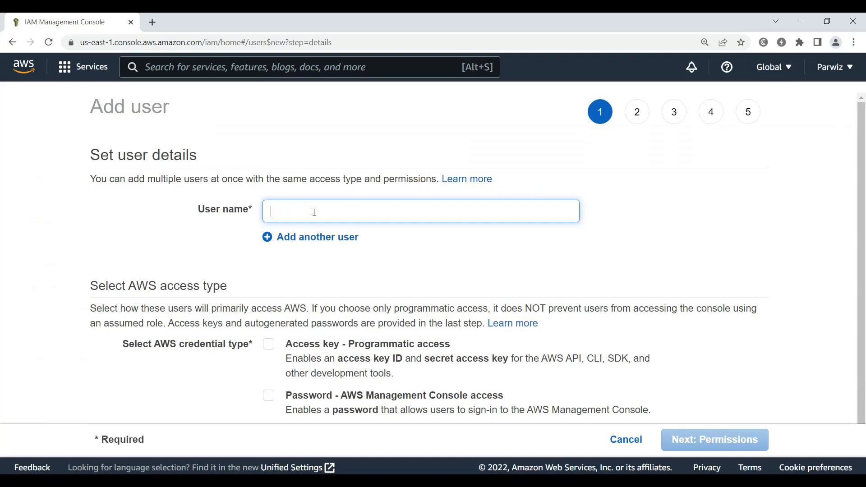
type("rdsuser")
scroll(468, 218, "down", 1)
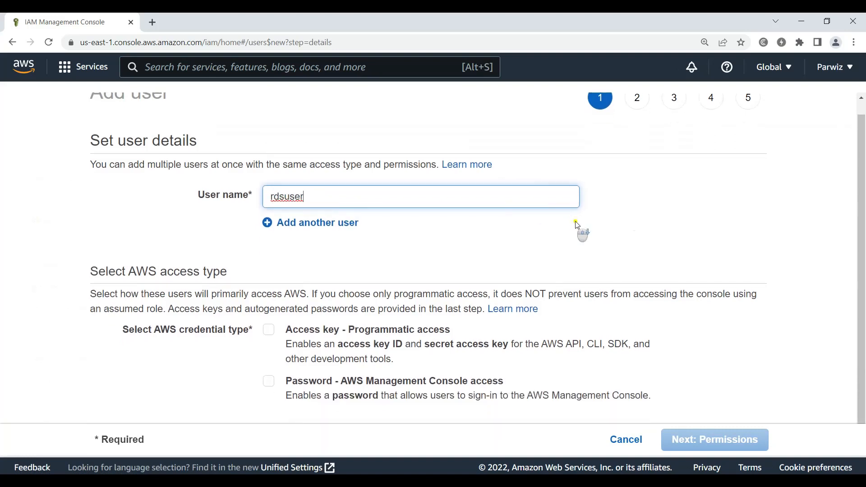
left_click(269, 382)
left_click(732, 440)
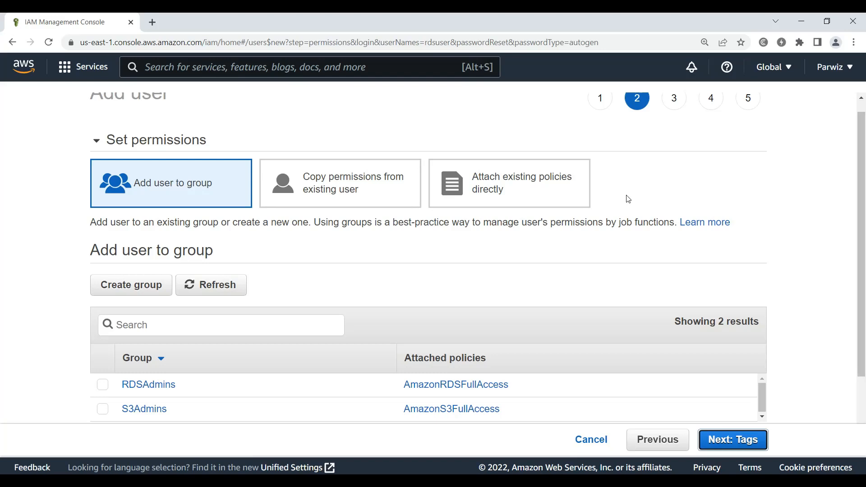
Step: View the option for attaching existing policies directly, then add rdsuser to the RDSAdmins group and continue to the tags
left_click(528, 192)
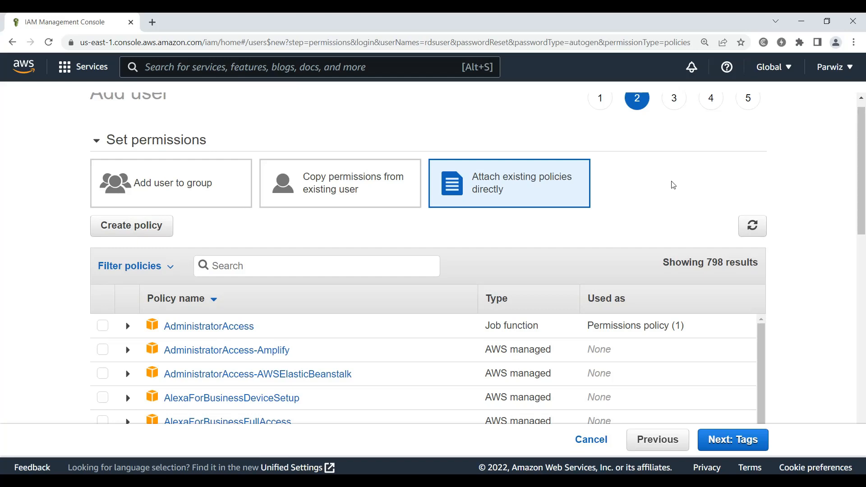
left_click(158, 191)
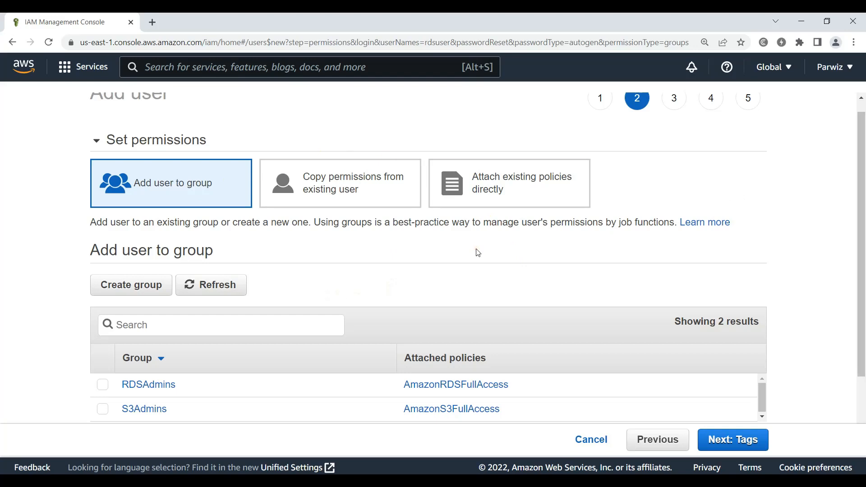
scroll(799, 236, "down", 2)
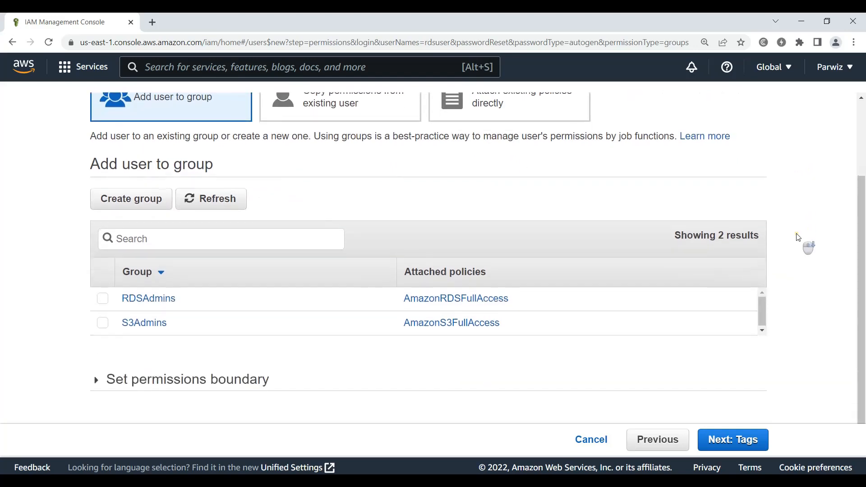
left_click(102, 299)
left_click(733, 441)
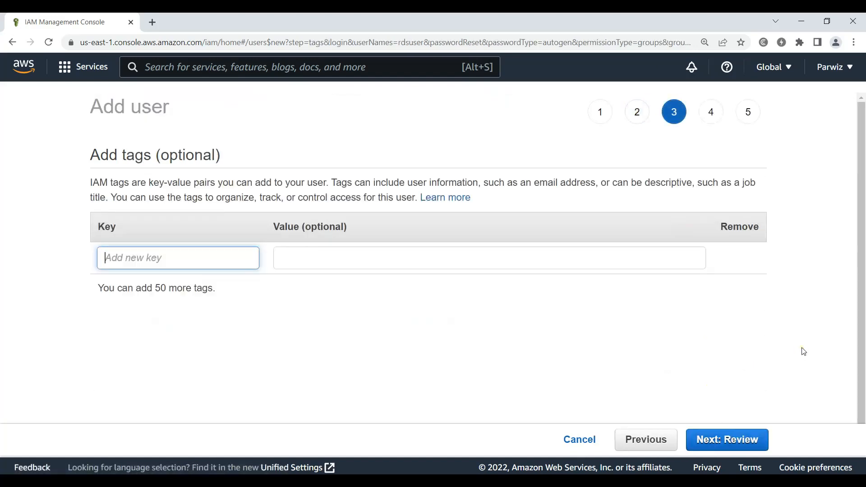
Step: Skip the optional tags, review the user's details, and create rdsuser
left_click(722, 440)
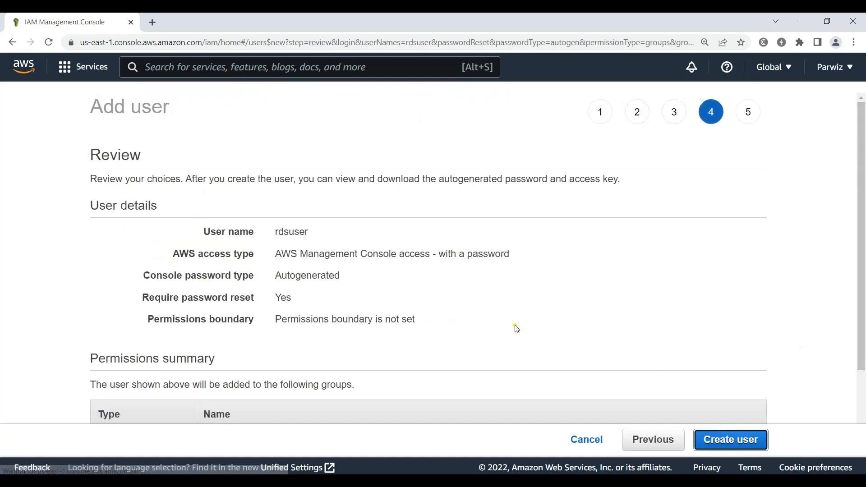
scroll(517, 329, "down", 3)
left_click(741, 442)
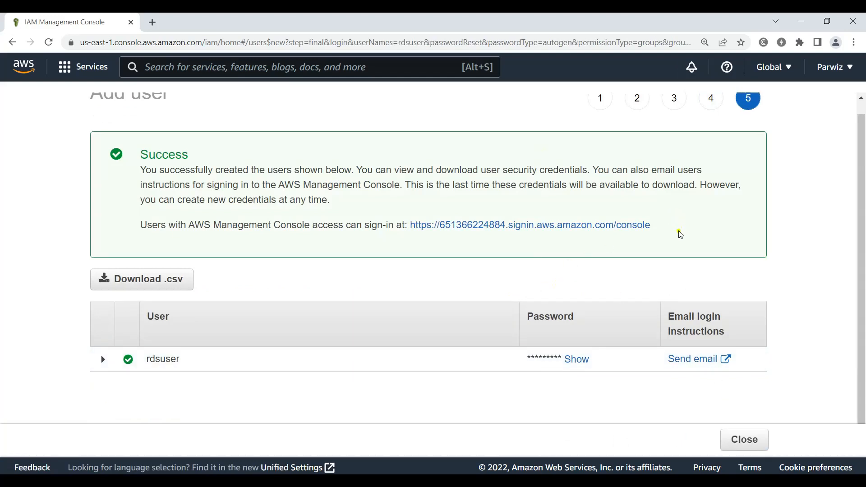
Step: Copy the console sign-in URL into the Notepad note and append "= rdsuser" to it
left_click_drag(651, 227, 411, 236)
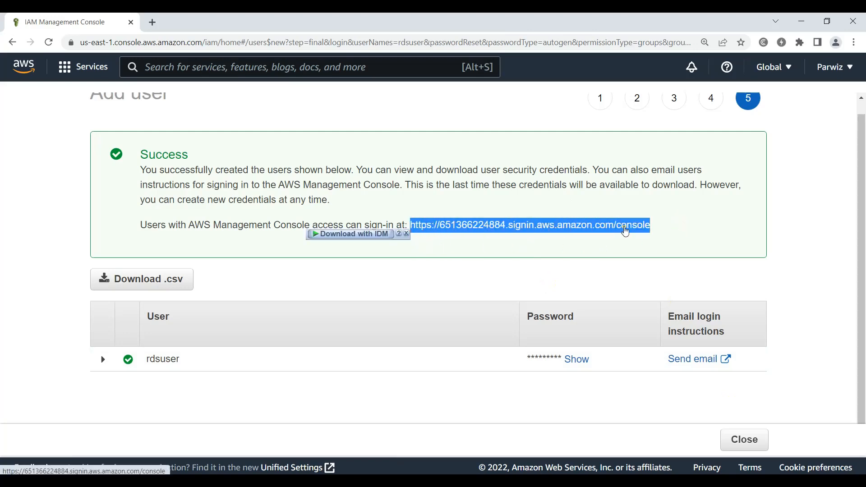
key("ctrl+c")
key("alt+Tab")
key("ctrl+v")
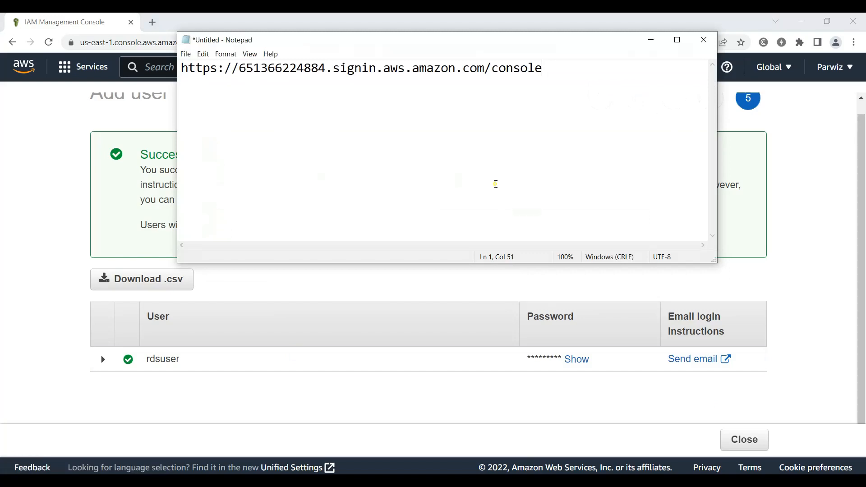
type("= rdsuser")
Step: Return to the browser and reveal the autogenerated password of rdsuser
left_click(580, 17)
left_click(586, 359)
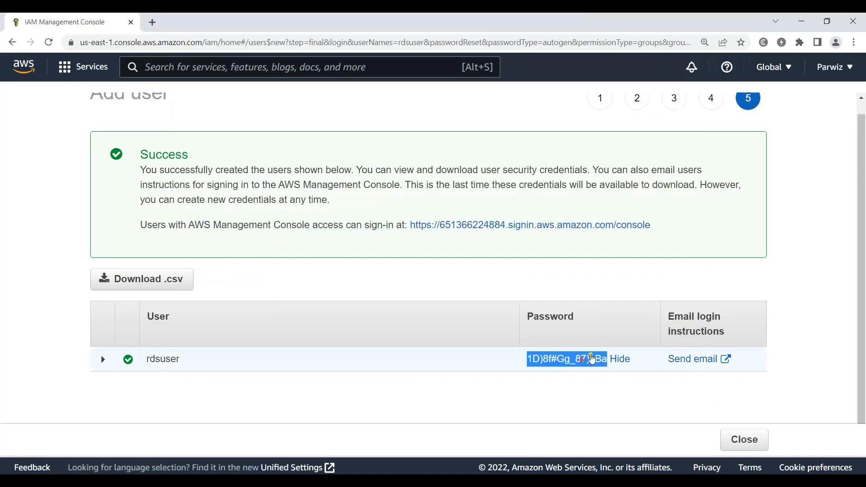
key("alt+Tab")
key("Return")
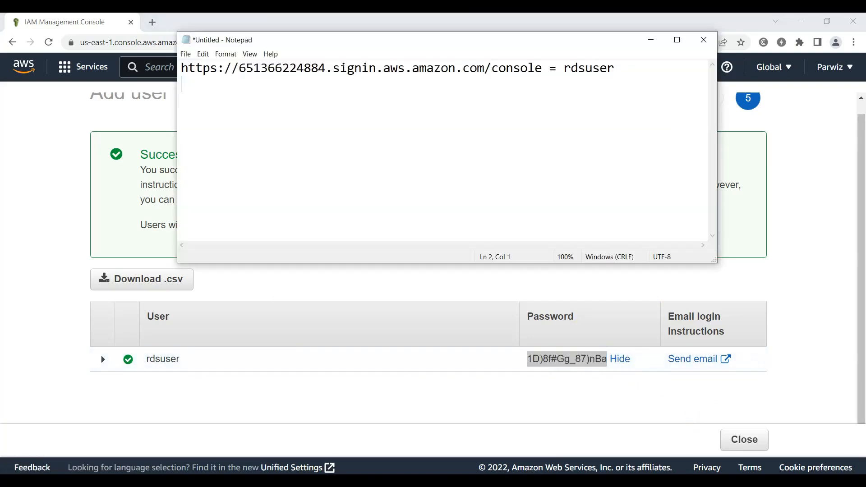
left_click(628, 68)
key("ctrl+v")
key("ctrl+z")
key("alt+Tab")
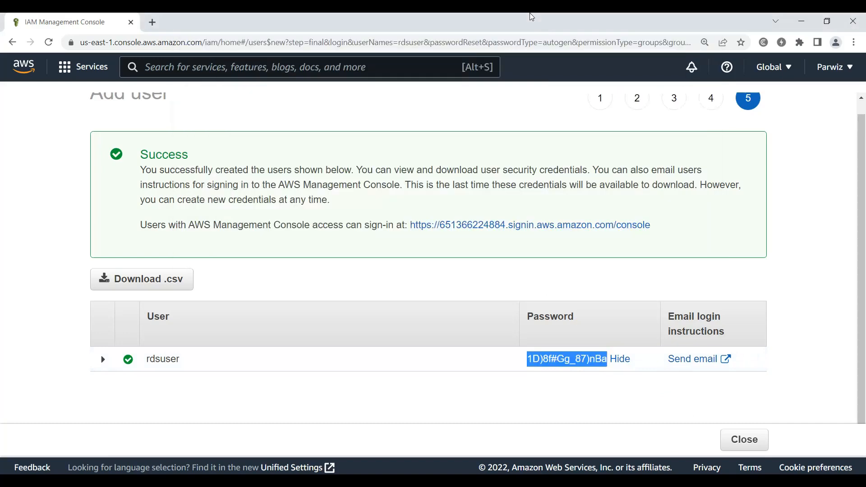
Step: Copy the autogenerated password of rdsuser, paste it on a new line of the Notepad note, and minimize Notepad
right_click(580, 364)
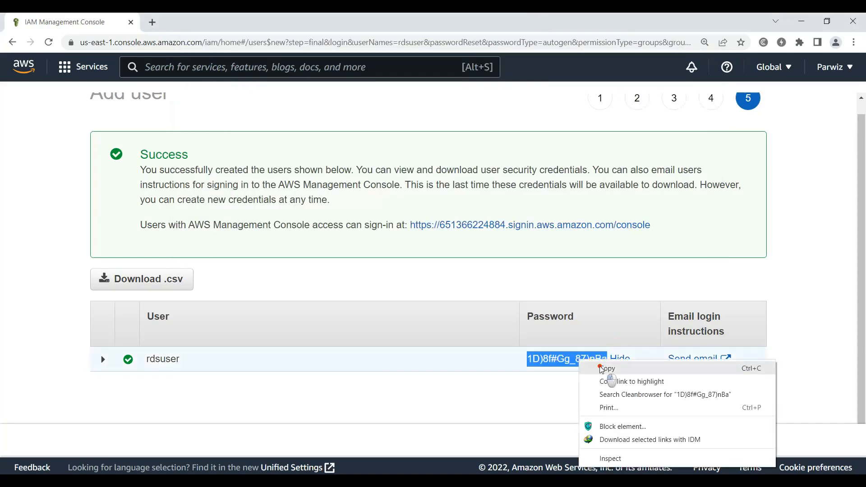
left_click(603, 367)
key("alt+Tab")
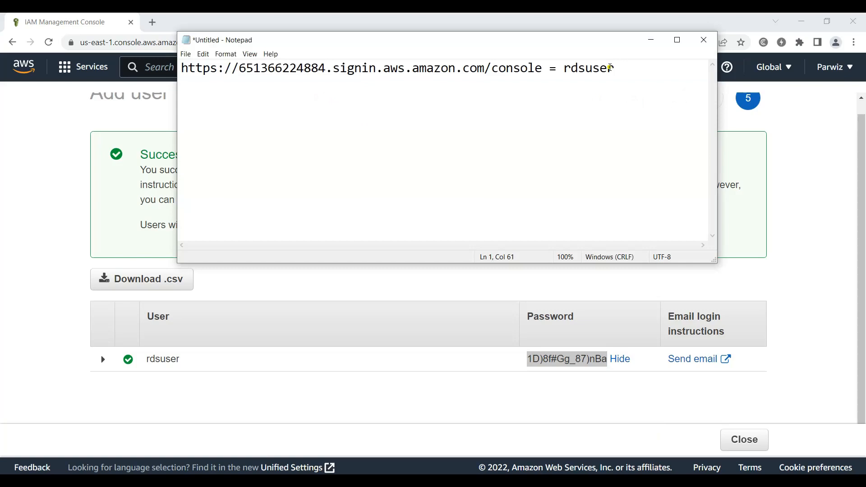
key("Return")
key("ctrl+v")
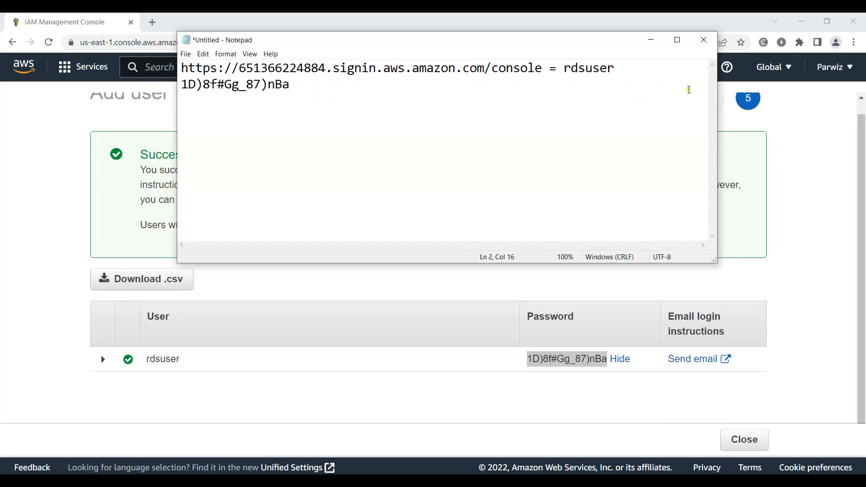
left_click(651, 39)
Step: Close the rdsuser confirmation, start adding another user, and set its user name to s3user
left_click(761, 435)
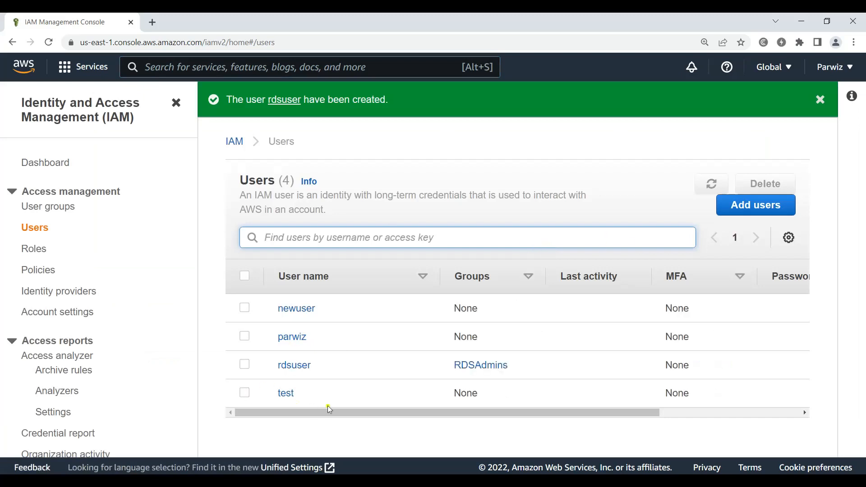
left_click(757, 213)
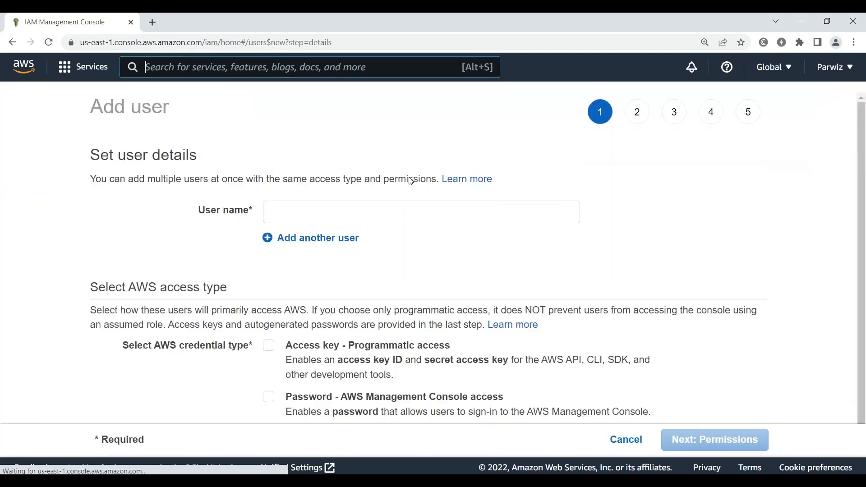
type("se")
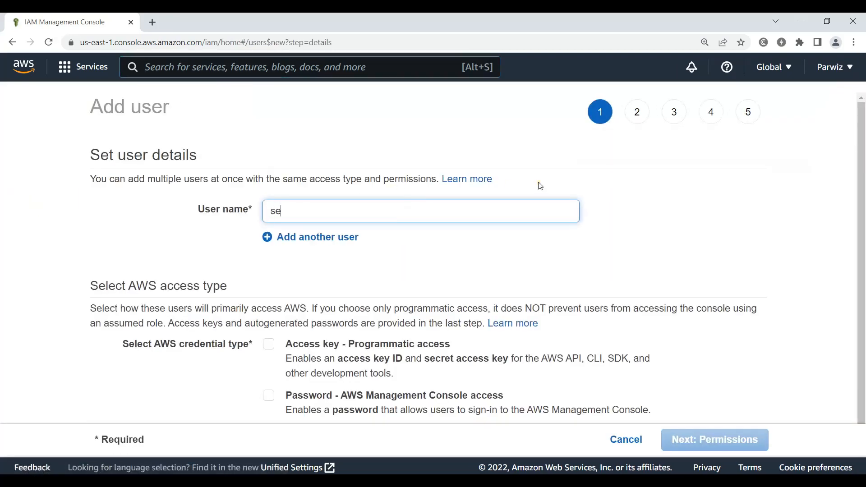
key("BackSpace")
key("BackSpace")
key("BackSpace")
key("BackSpace")
scroll(632, 306, "down", 1)
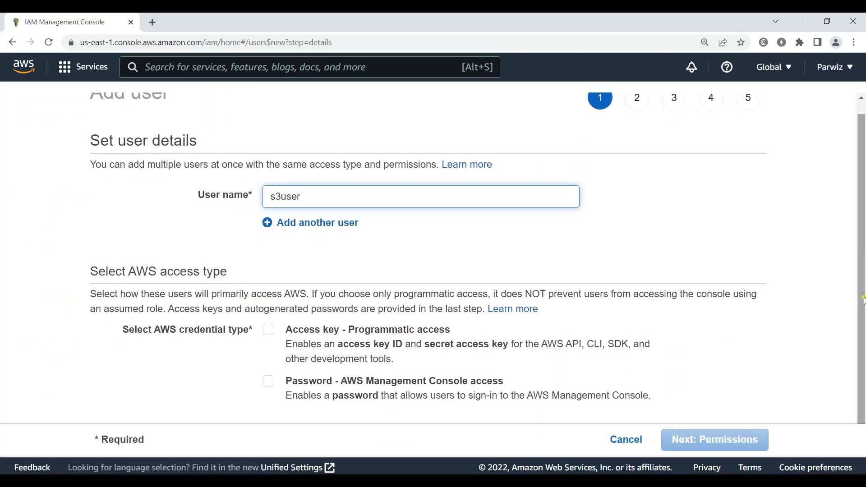
Step: Give s3user password-based AWS Management Console access with an autogenerated password, and proceed to the permissions
left_click(289, 388)
scroll(631, 300, "down", 3)
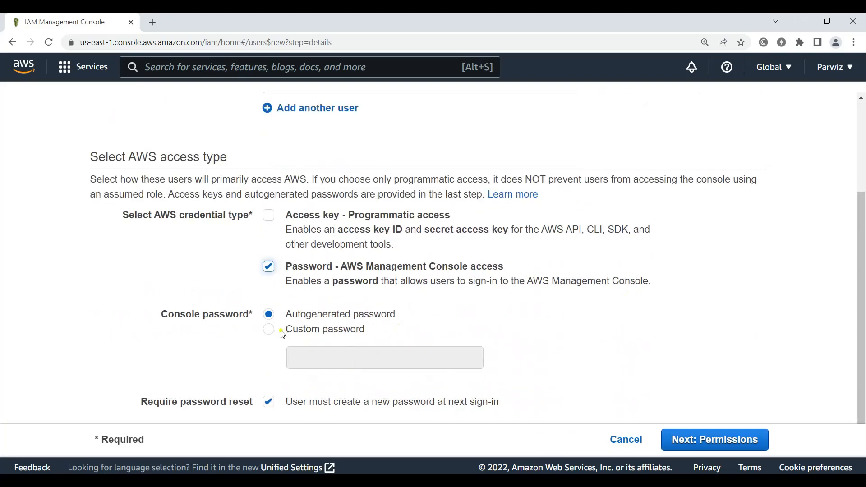
left_click(722, 441)
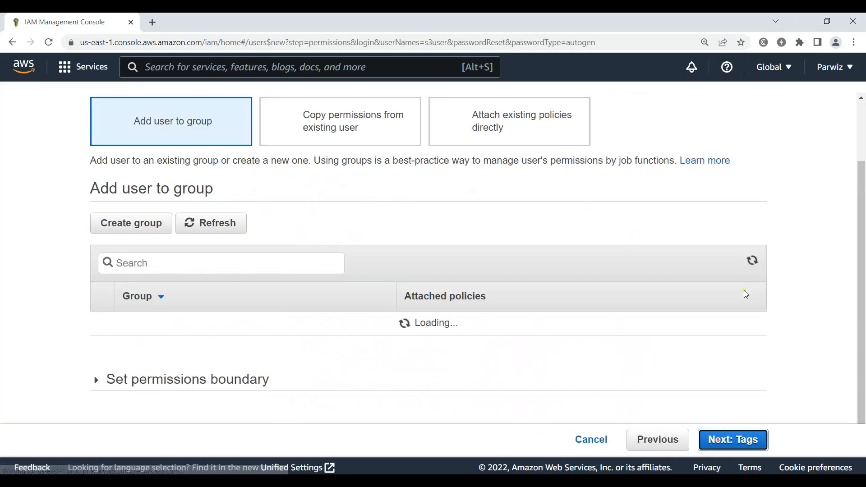
Step: Add s3user to the S3Admins group, skip the optional tags, and create the user
scroll(233, 189, "down", 1)
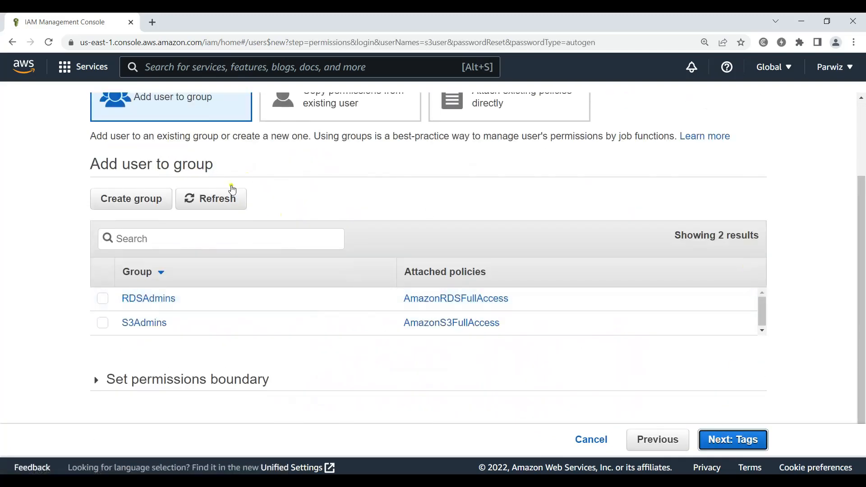
left_click(103, 324)
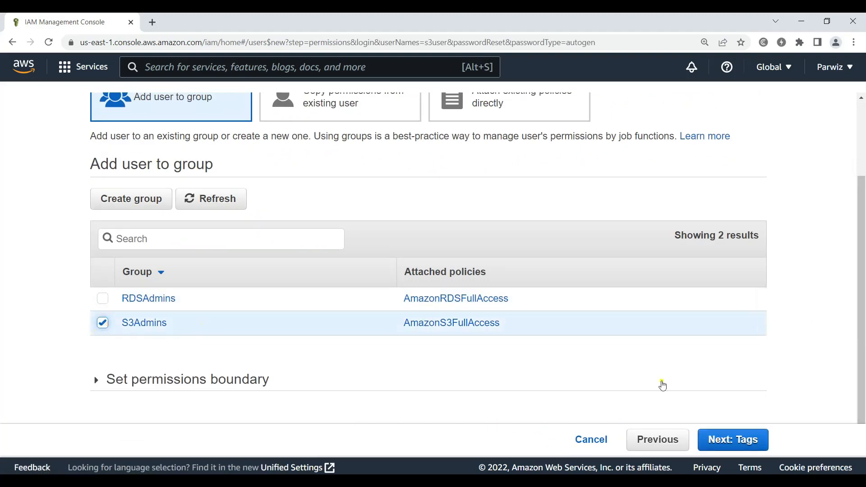
left_click(738, 441)
left_click(737, 438)
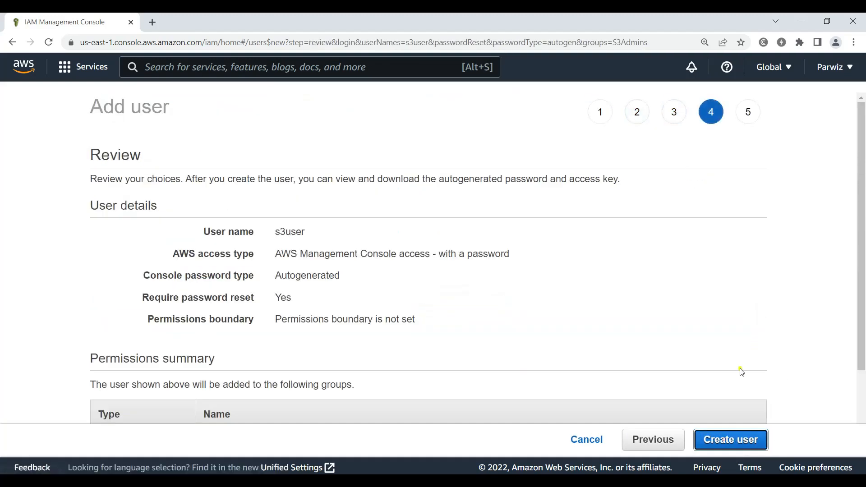
left_click(728, 440)
Step: Copy the console sign-in URL into the Notepad note below the rdsuser entry and append "= s3user" to it
scroll(726, 298, "down", 2)
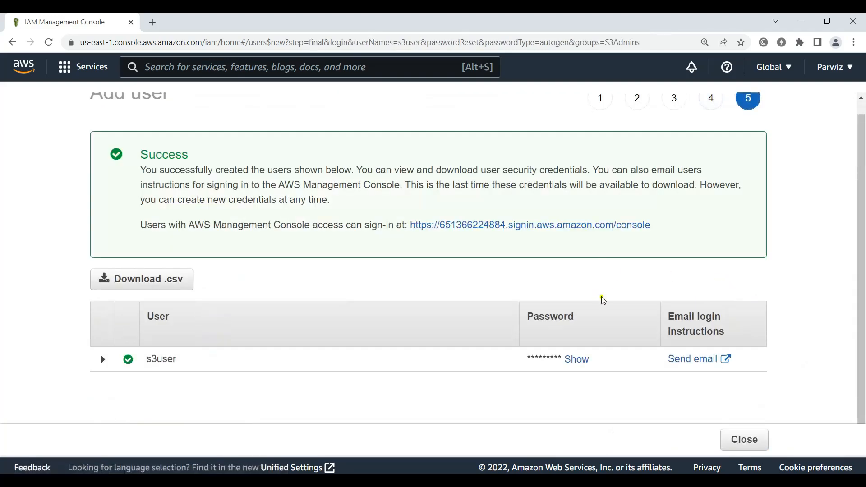
left_click_drag(667, 231, 418, 238)
key("alt+Tab")
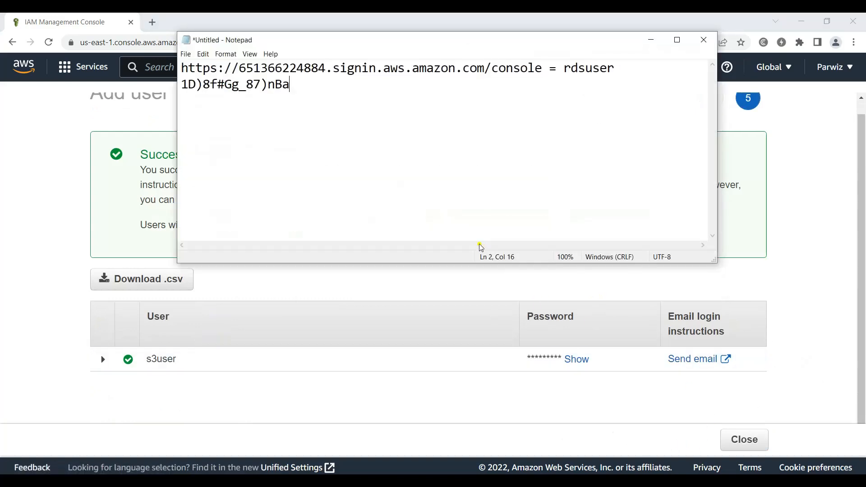
key("ctrl+v")
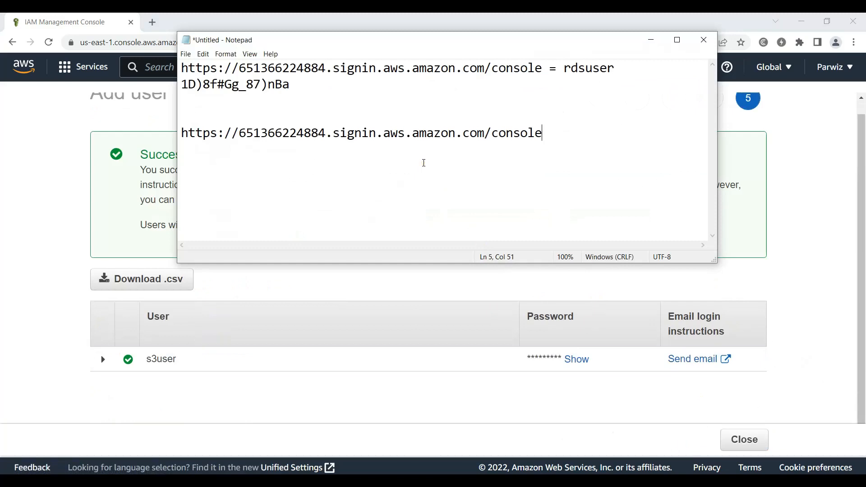
type("= s3user")
Step: Reveal and copy the autogenerated password of s3user in the browser, and paste it on a new line of the Notepad note
key("alt+Tab")
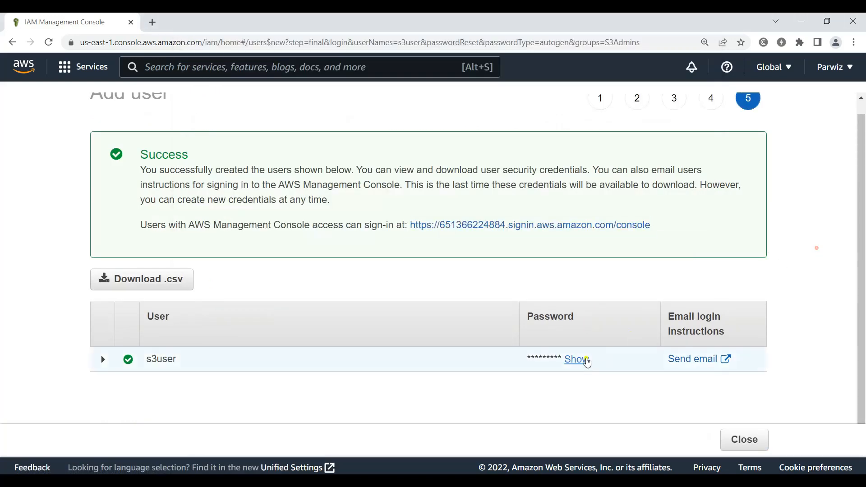
left_click(581, 359)
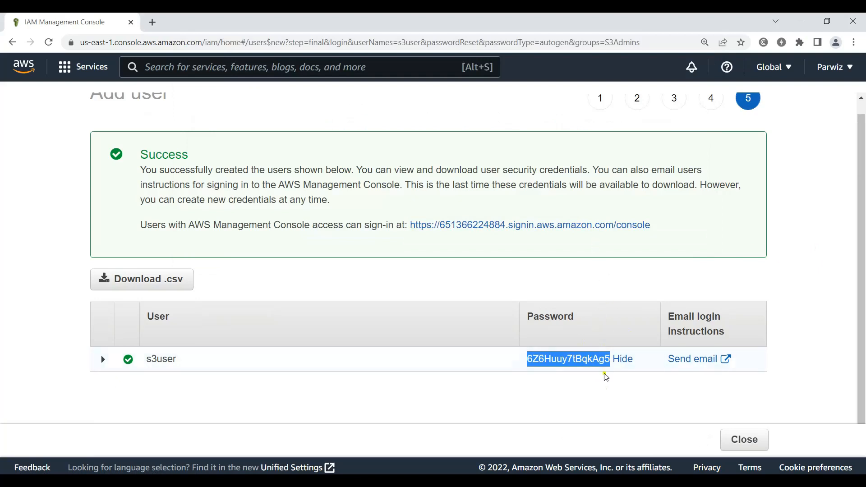
key("alt+Tab")
left_click(625, 132)
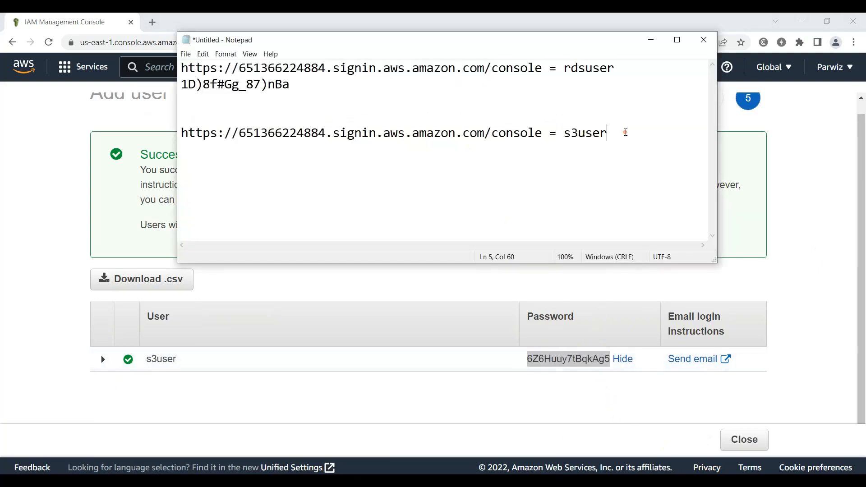
key("ctrl+v")
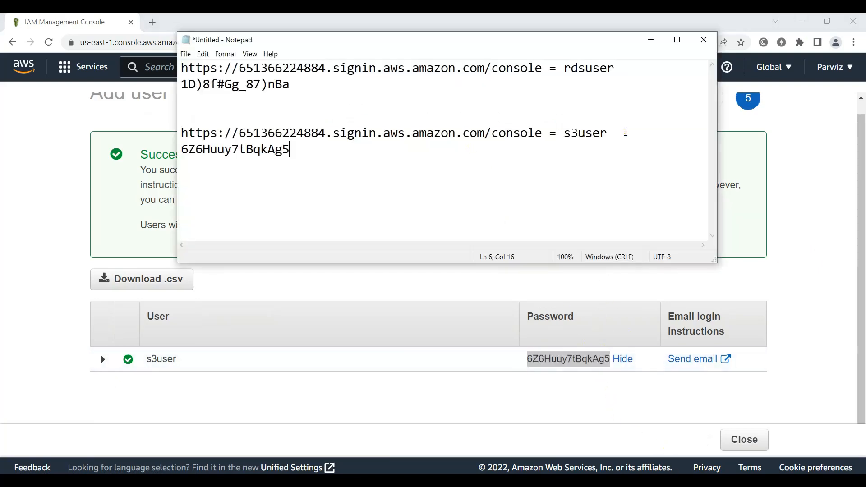
left_click(683, 17)
Step: Close the user creation page and check which users belong to the RDSAdmins and S3Admins groups
scroll(703, 232, "up", 1)
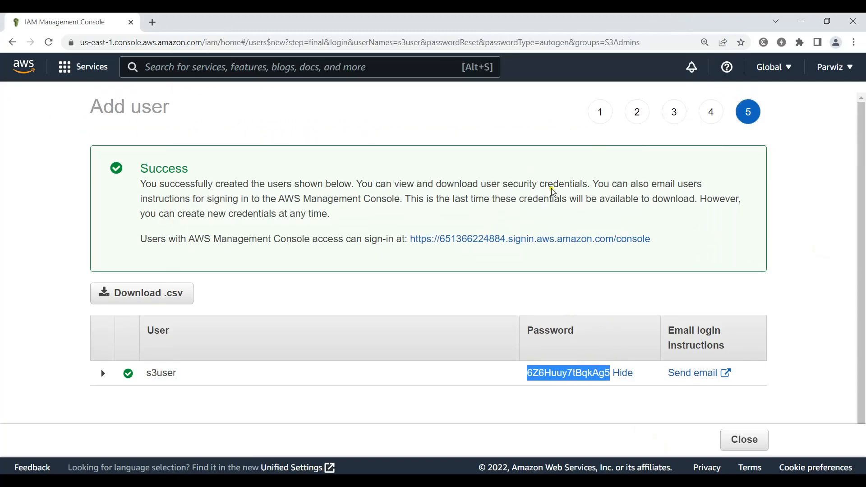
left_click(753, 439)
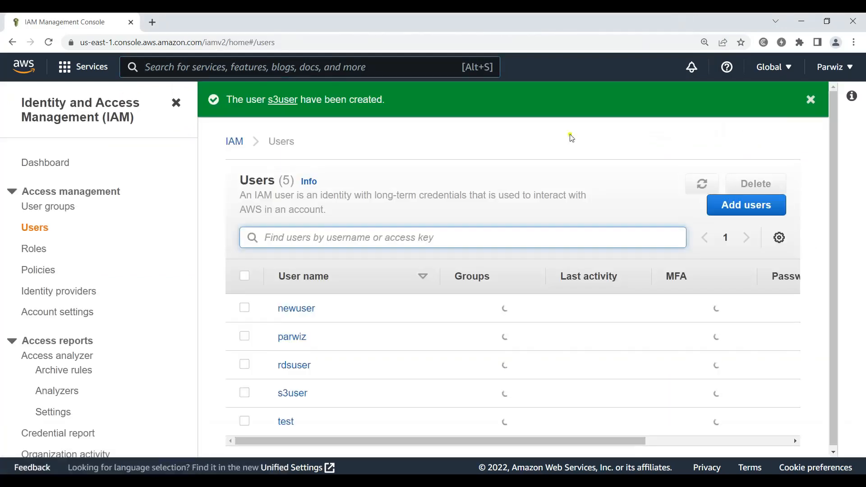
left_click(68, 207)
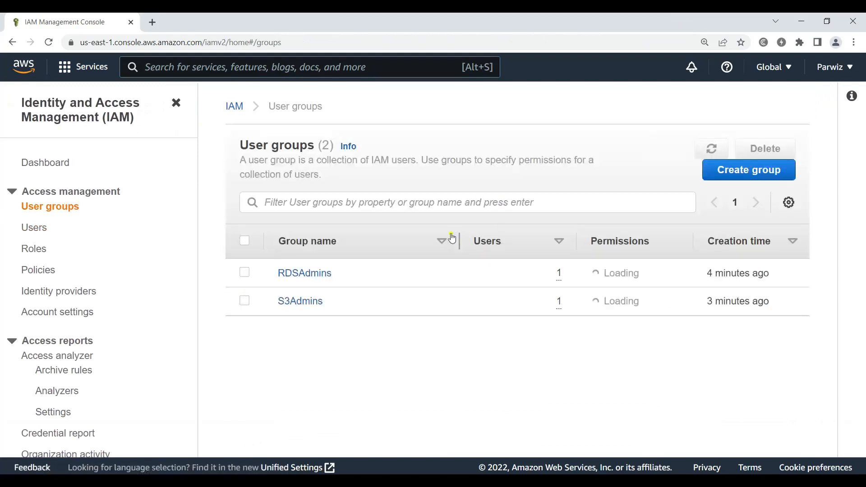
left_click(560, 275)
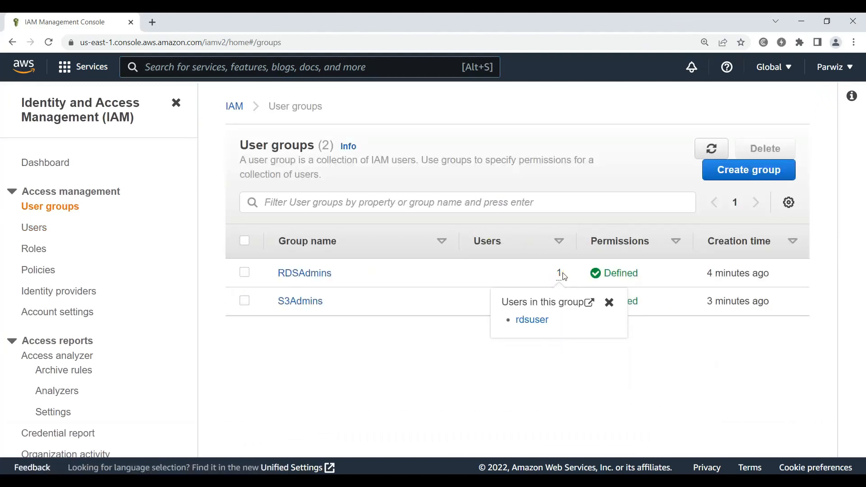
left_click(525, 381)
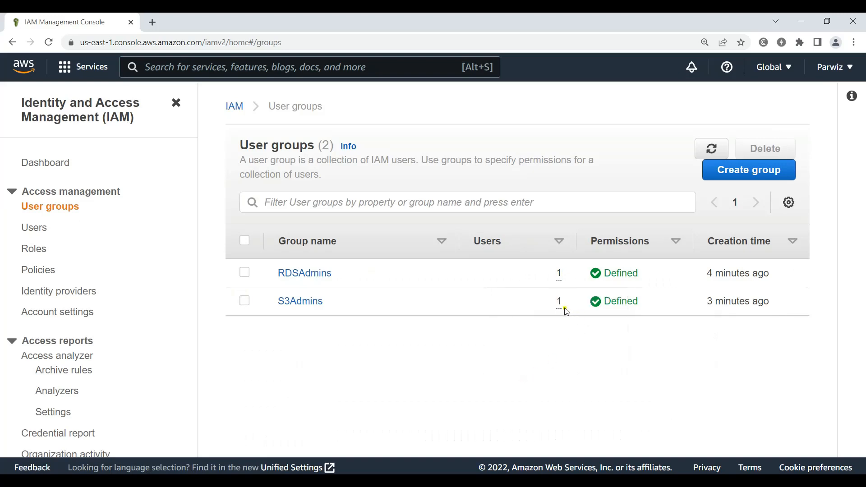
left_click(560, 303)
left_click(496, 382)
Step: Sign out of the console, and submit the account ID from the Notepad note's sign-in URL for an IAM user sign-in
left_click(847, 68)
left_click(825, 331)
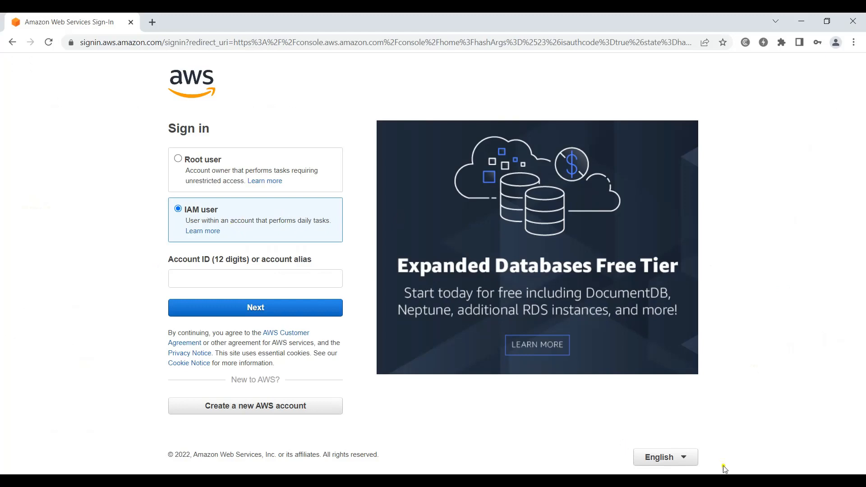
key("alt+Tab")
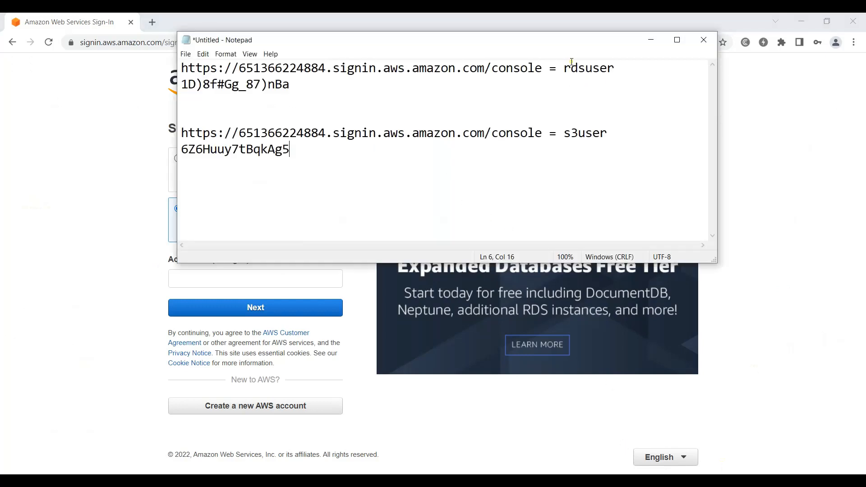
left_click_drag(327, 67, 238, 68)
key("ctrl+c")
left_click(651, 40)
left_click(217, 274)
key("ctrl+v")
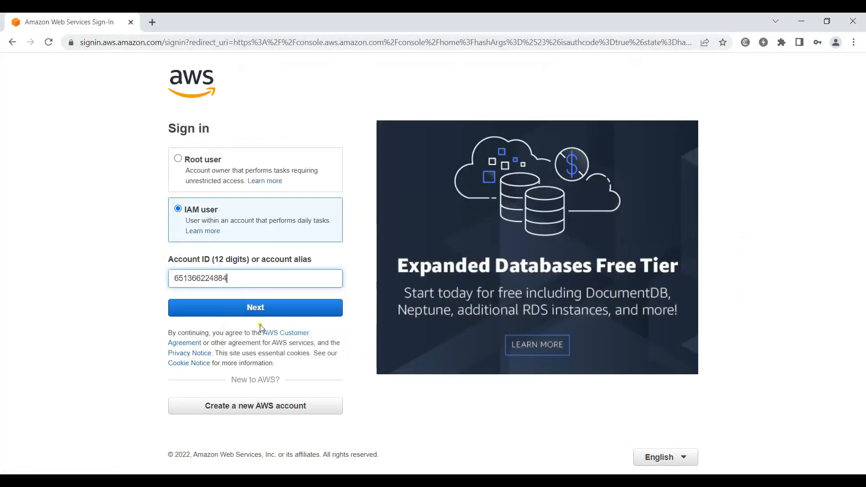
left_click(269, 313)
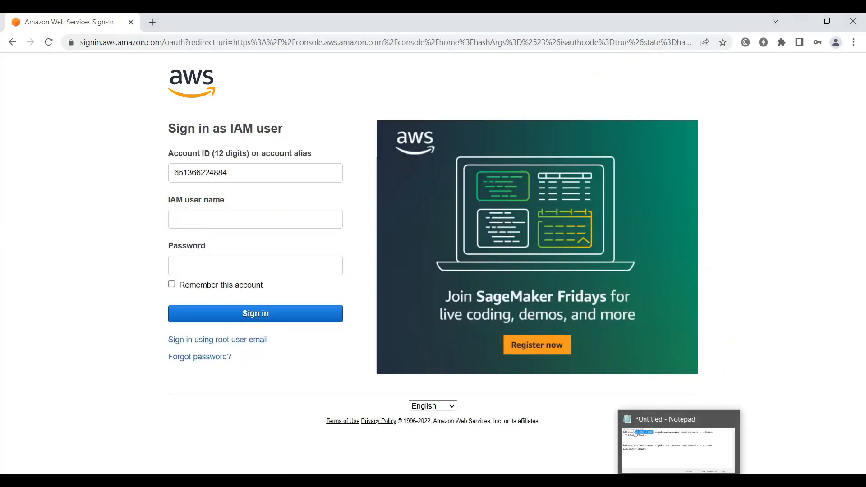
Step: Copy rdsuser from the Notepad note and paste it as the IAM user name on the sign-in page
left_click(675, 481)
left_click_drag(615, 68, 564, 67)
key("ctrl+c")
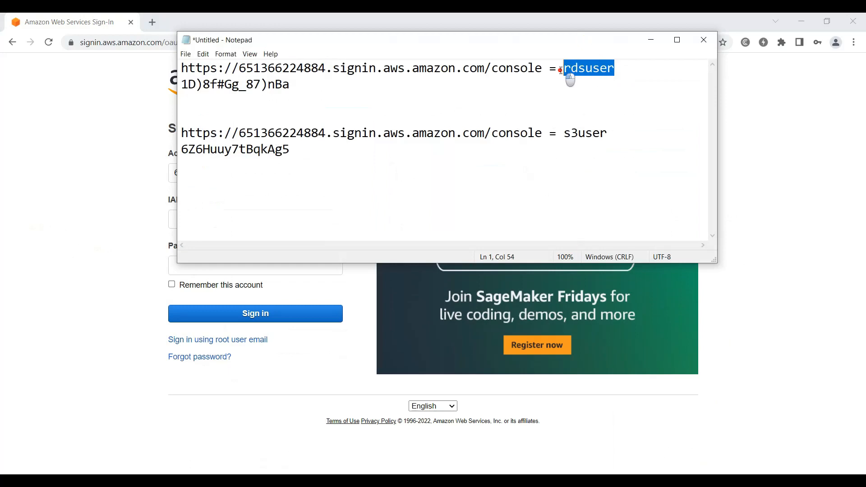
left_click(651, 39)
left_click(245, 211)
key("ctrl+v")
left_click(86, 255)
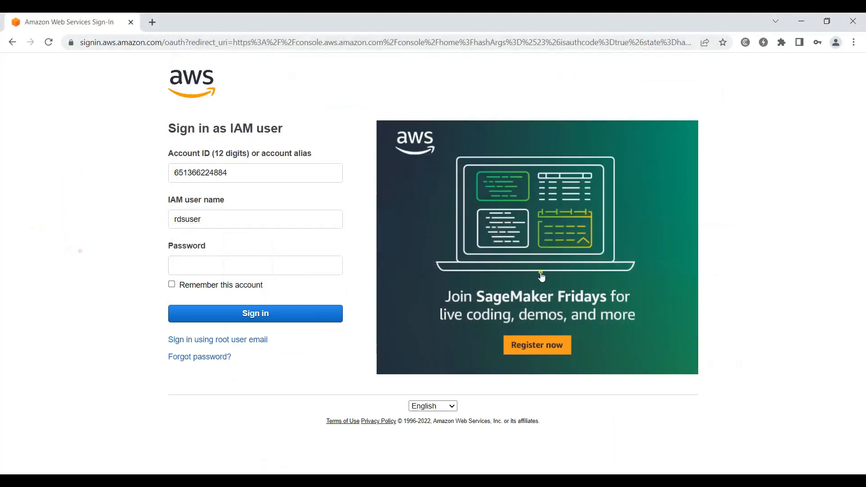
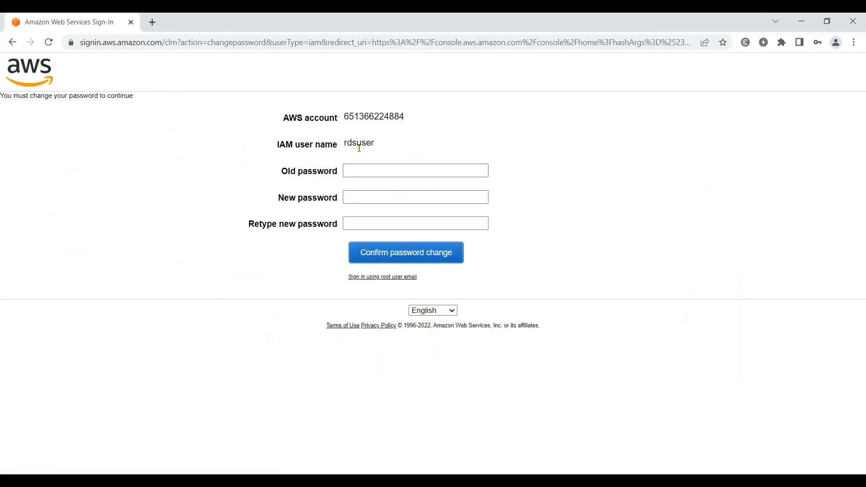
Step: Paste rdsuser's autogenerated password into the old password field of the password change form, and reopen the Notepad note at that password
left_click(676, 480)
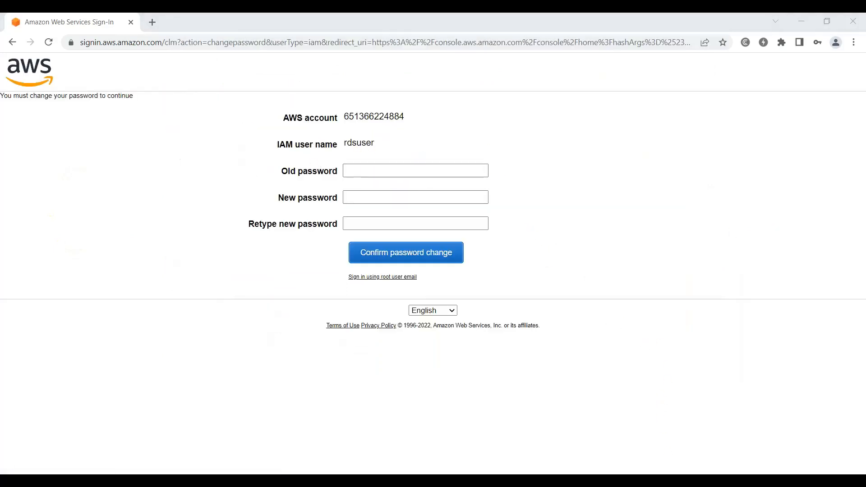
left_click(651, 41)
left_click(383, 170)
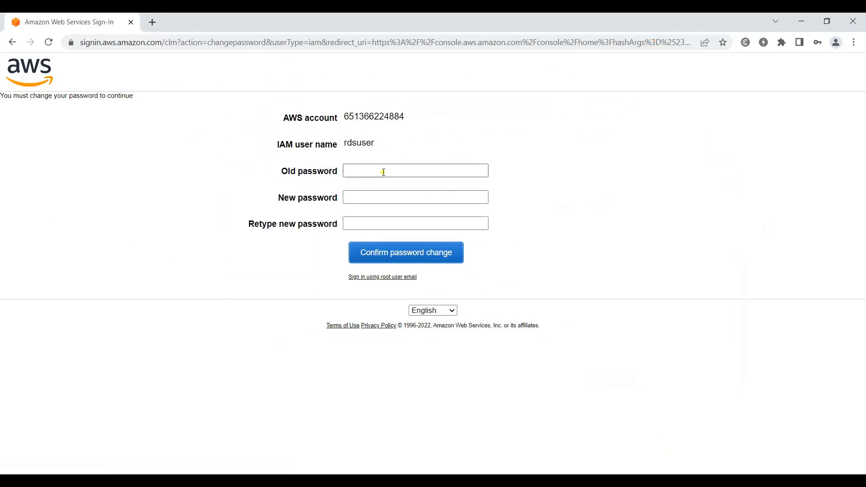
key("ctrl+v")
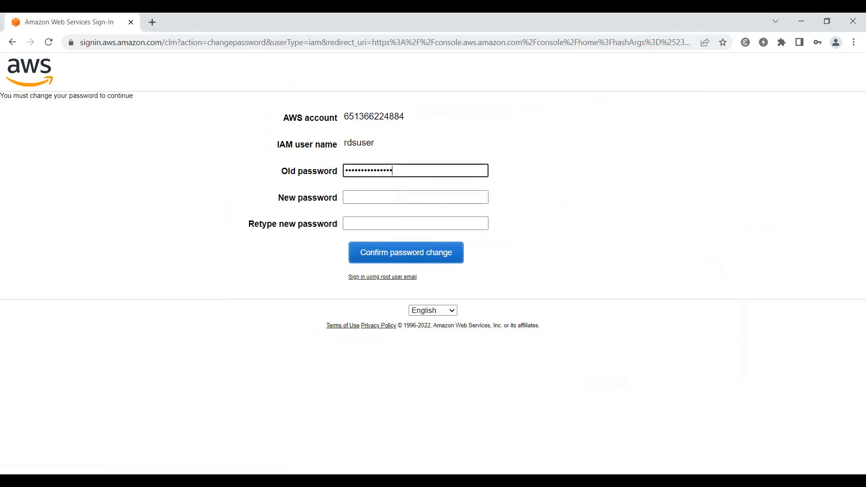
left_click(675, 481)
left_click(298, 87)
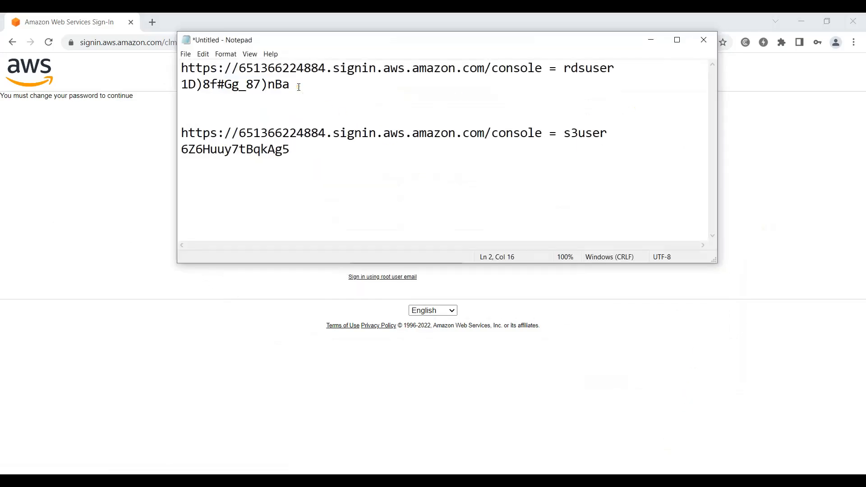
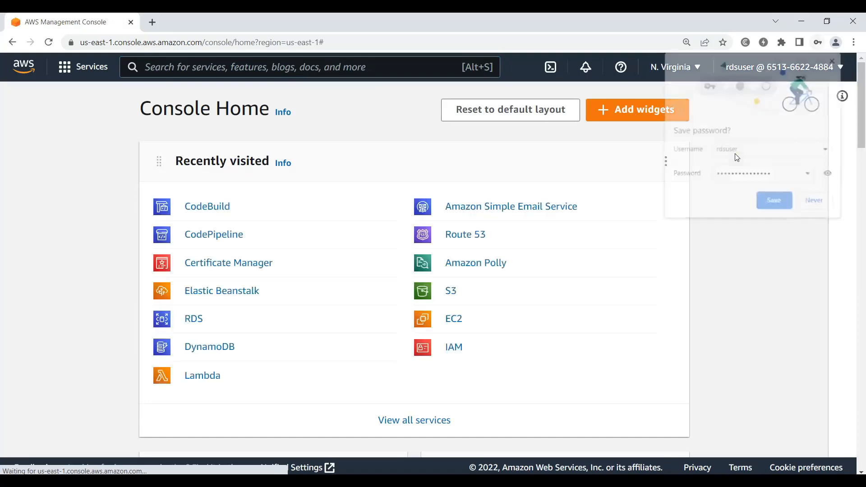
Step: Decline saving the password in the browser and open the RDS service as rdsuser
left_click(819, 203)
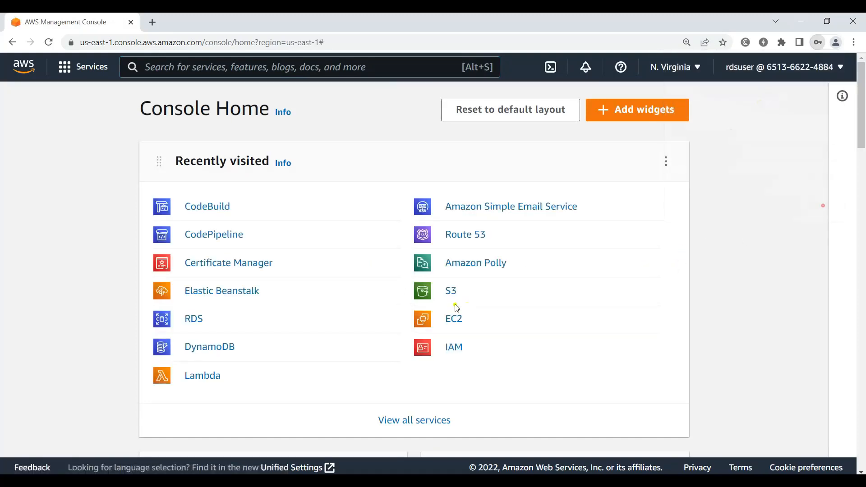
left_click(199, 321)
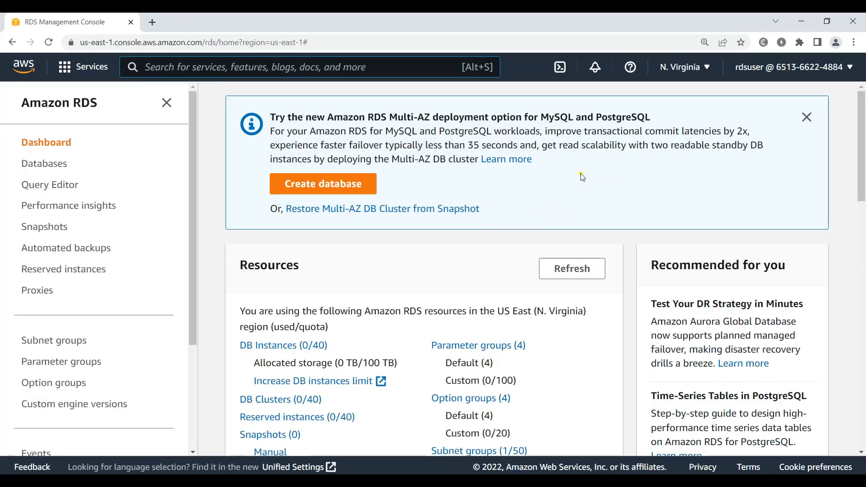
Step: Review the RDS dashboard, and open the S3 service from the console home to test rdsuser's access to buckets
scroll(473, 255, "down", 5)
scroll(474, 255, "up", 5)
left_click(67, 108)
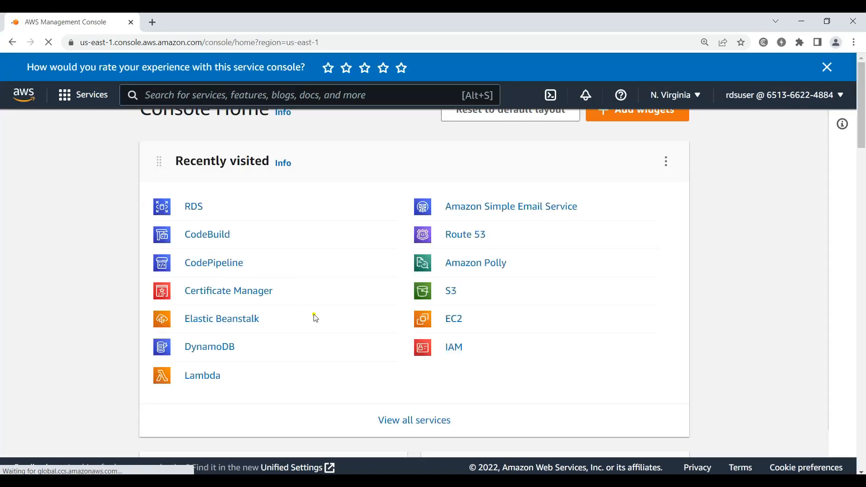
left_click(453, 293)
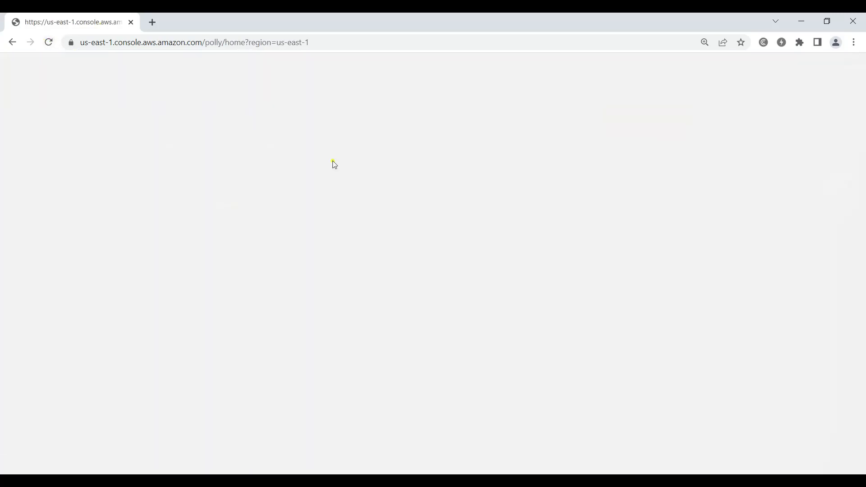
left_click(12, 42)
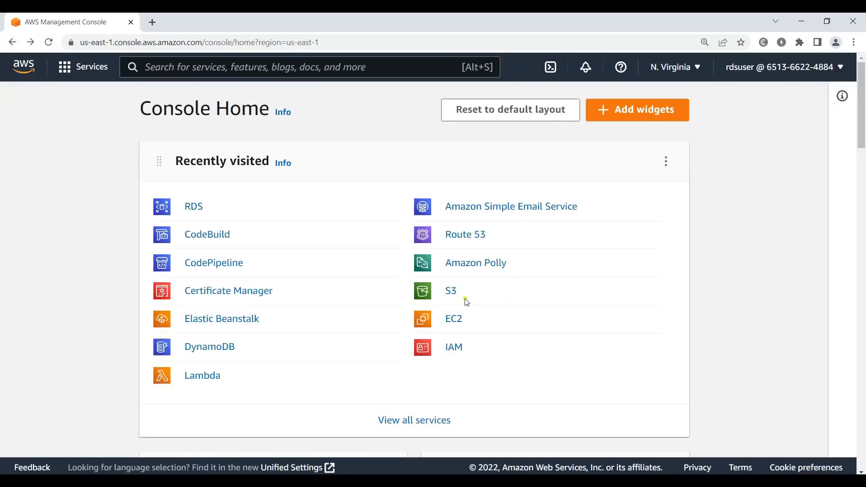
left_click(451, 292)
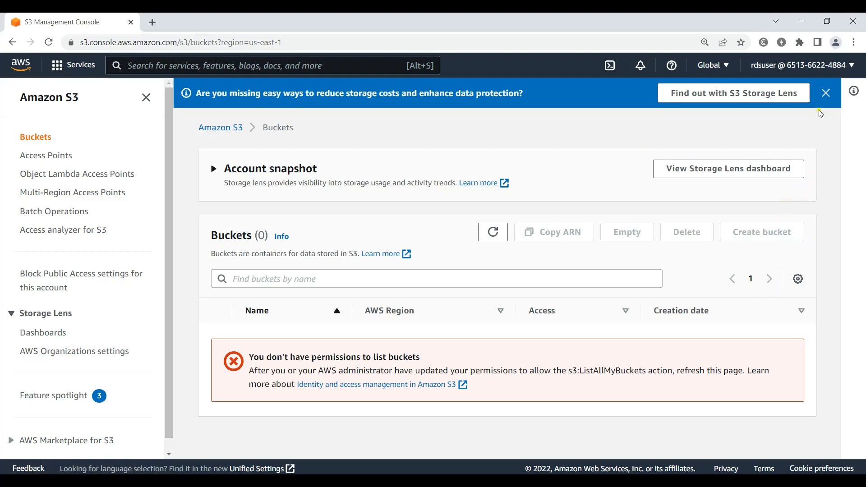
Step: Sign out of the console, and copy the account ID from s3user's sign-in URL in the Notepad note into the IAM sign-in form
left_click(845, 66)
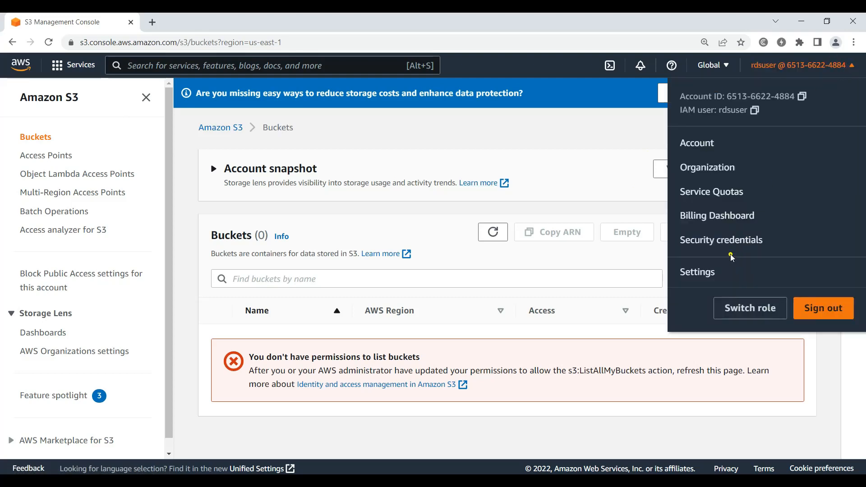
left_click(823, 310)
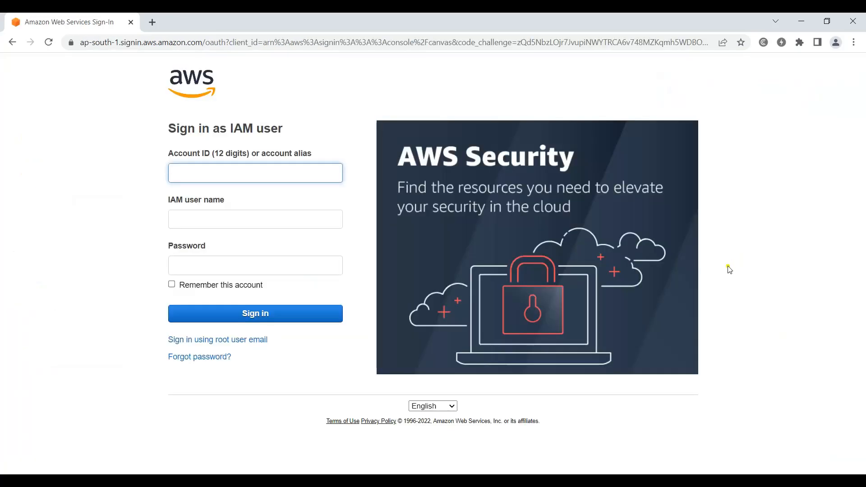
left_click(692, 479)
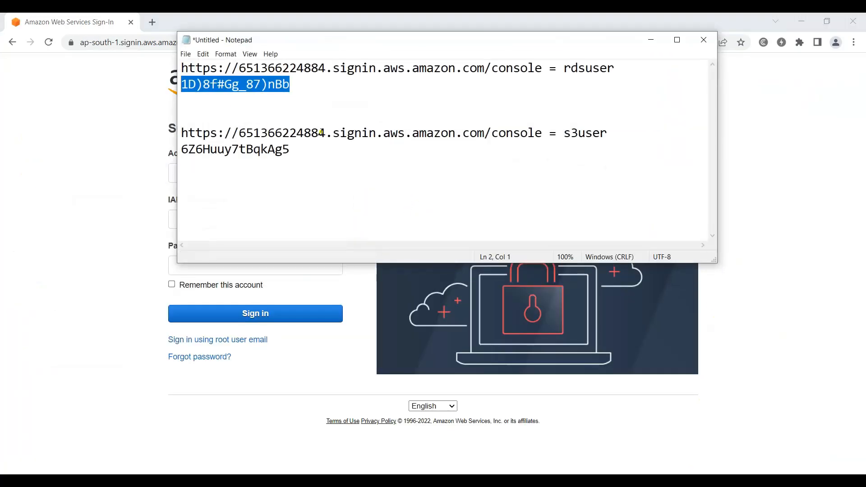
left_click_drag(326, 133, 238, 133)
key("ctrl+c")
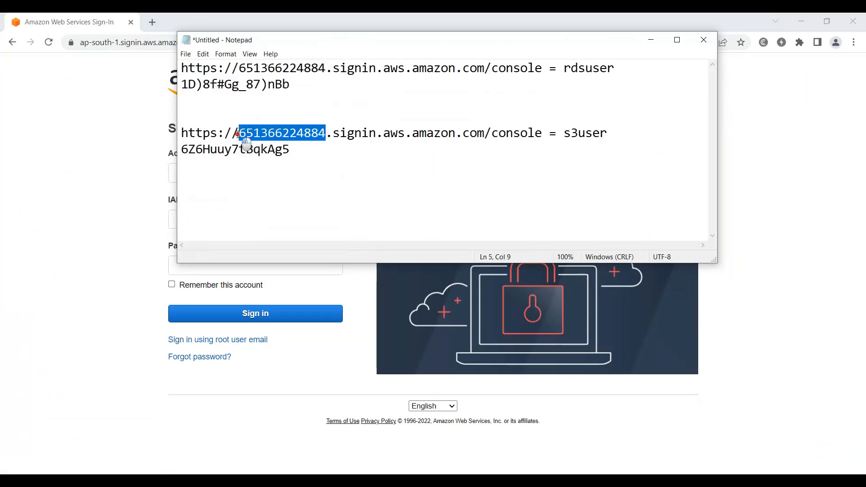
left_click(651, 39)
left_click(276, 176)
key("ctrl+v")
Step: Copy s3user from the Notepad note and paste it as the IAM user name on the sign-in page
key("alt+Tab")
left_click_drag(564, 132, 617, 138)
key("ctrl+c")
left_click(650, 39)
left_click(214, 212)
key("ctrl+v")
Step: Copy s3user's autogenerated password from the Notepad note into the password field and submit the sign-in
key("alt+Tab")
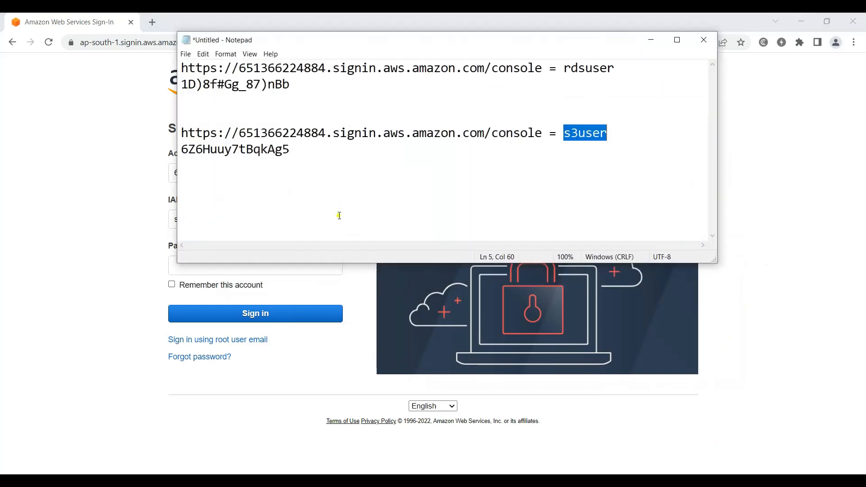
left_click_drag(294, 150, 156, 158)
left_click(779, 224)
left_click(230, 266)
key("ctrl+v")
left_click(242, 315)
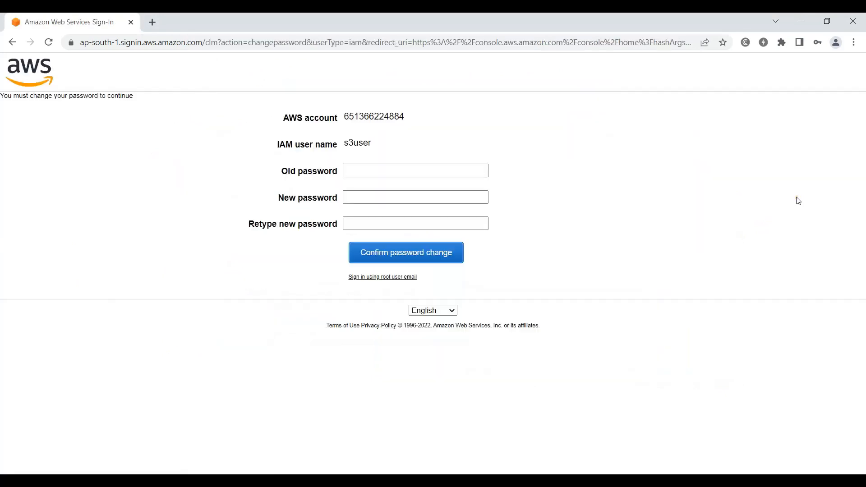
Step: Paste s3user's autogenerated password from Notepad into the old password field of the password change form, and reopen the note at that password
key("alt+Tab")
left_click(295, 149)
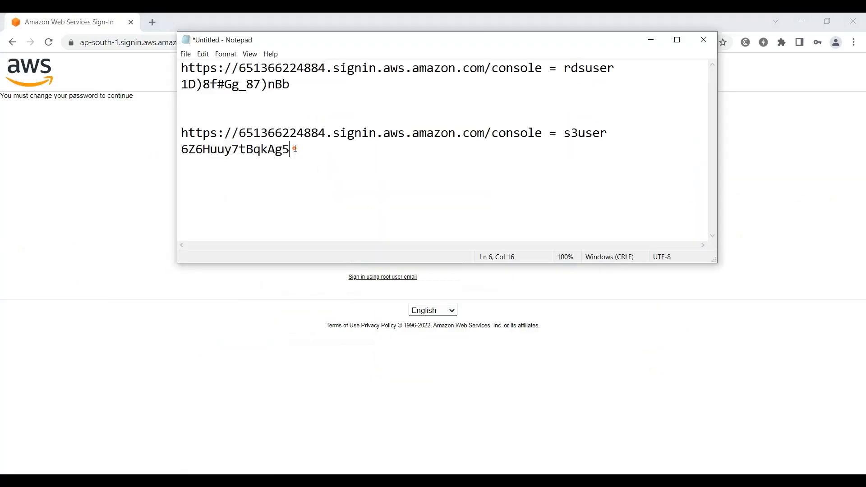
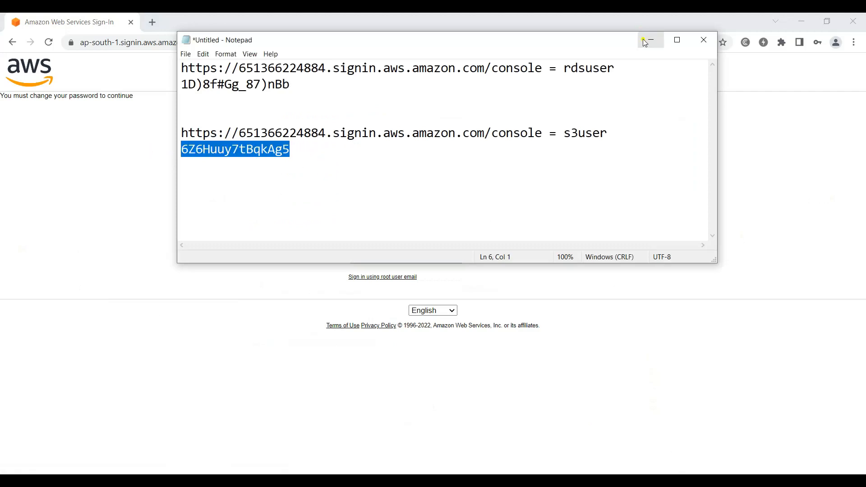
left_click(649, 40)
left_click(424, 170)
key("ctrl+v")
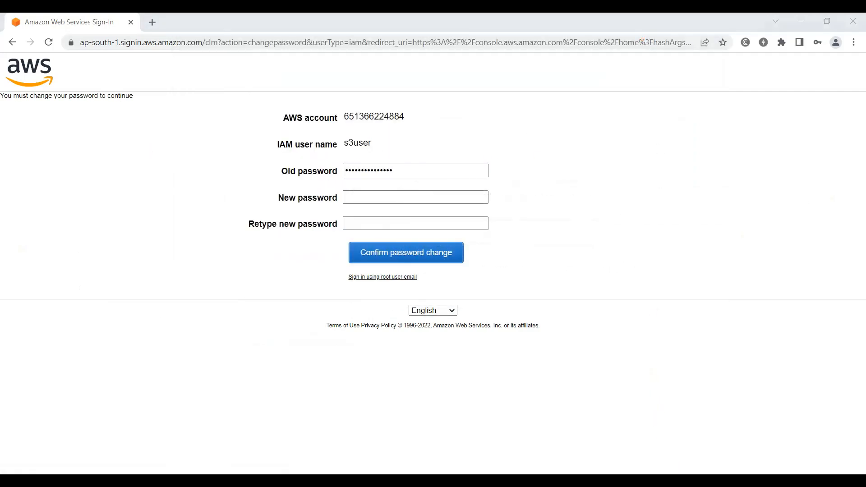
key("alt+Tab")
left_click(302, 144)
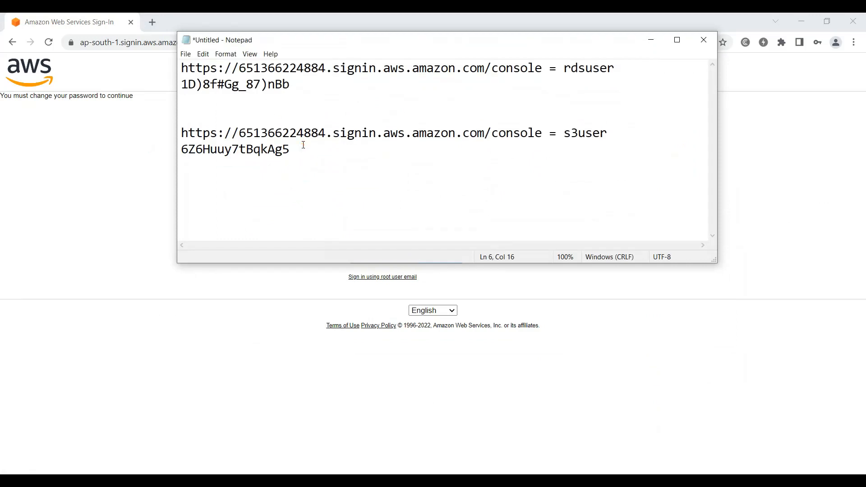
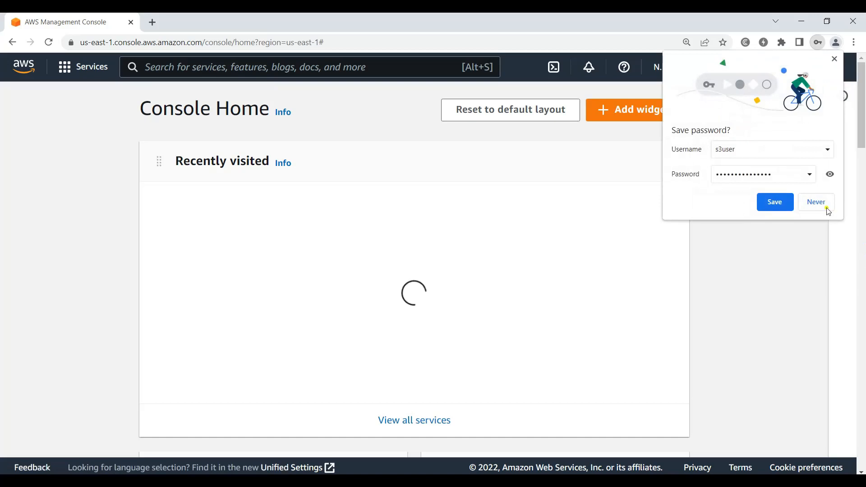
Step: Decline saving the password in the browser and open the S3 service as s3user
left_click(826, 205)
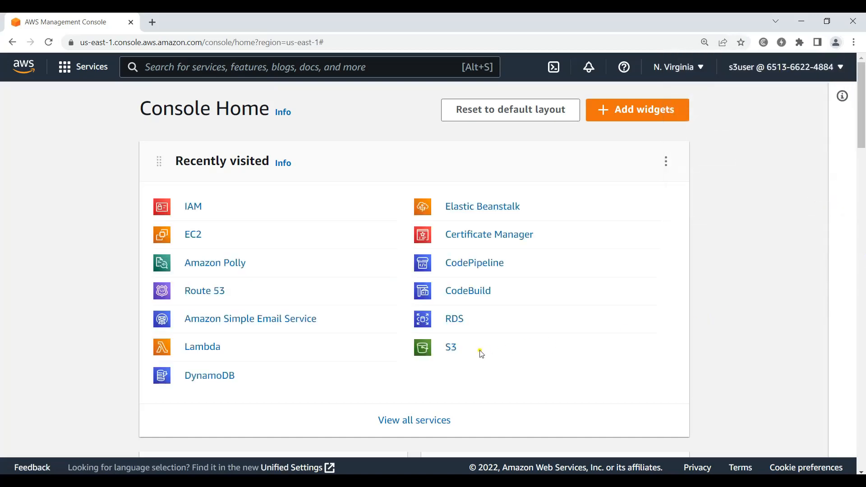
left_click(451, 349)
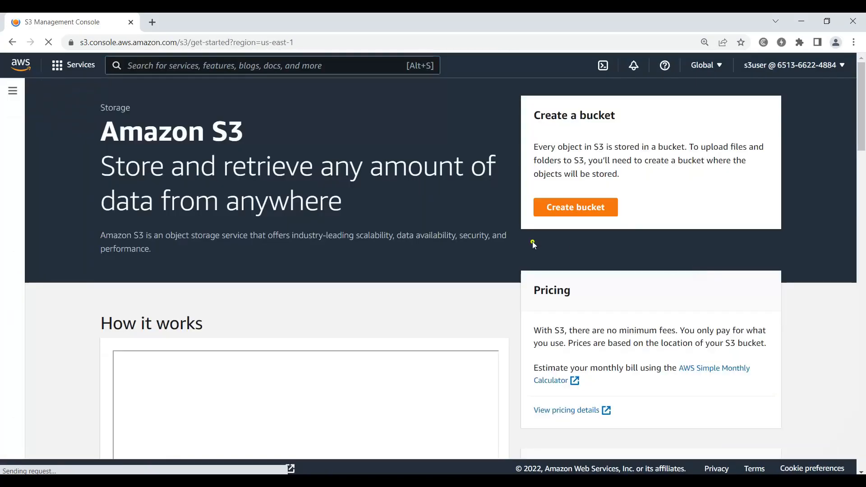
scroll(409, 202, "down", 1)
scroll(409, 202, "up", 1)
Step: Open the S3 bucket creation form as s3user and look through its configuration options
left_click(596, 207)
scroll(617, 315, "down", 3)
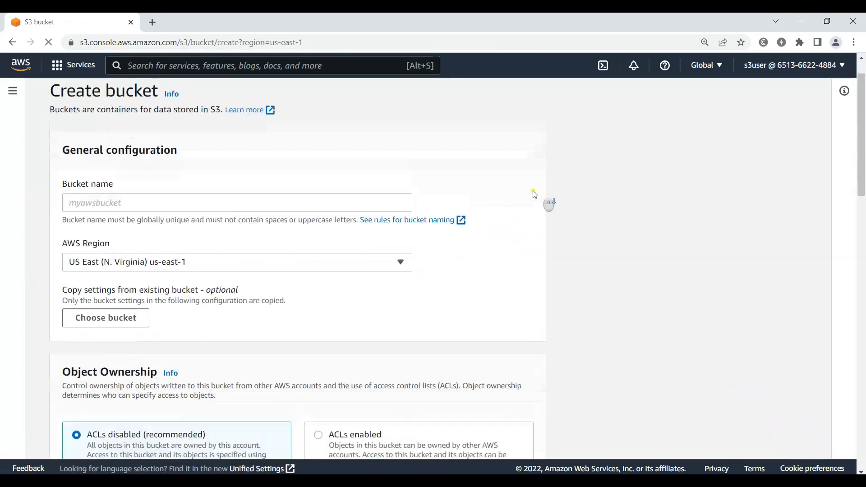
scroll(617, 315, "down", 2)
scroll(618, 311, "up", 5)
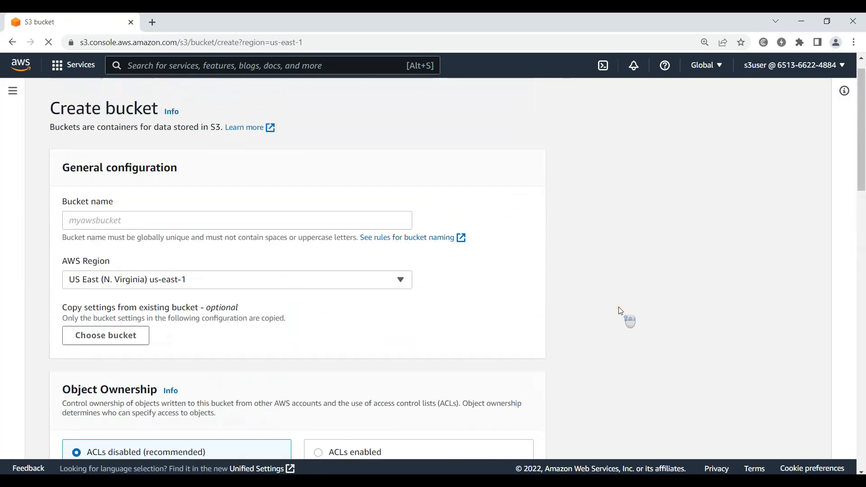